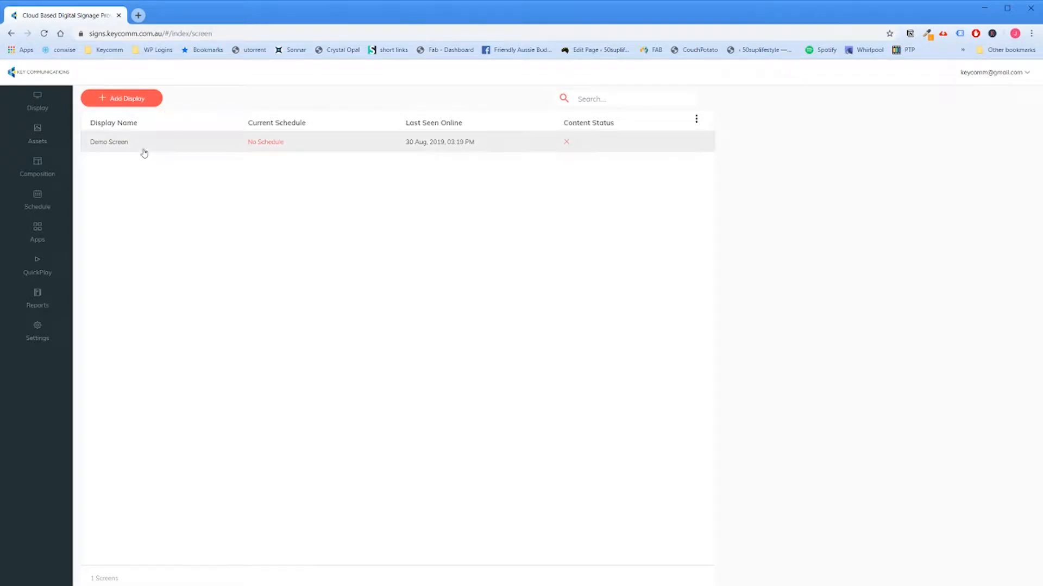
Step: Open the form for adding a display by registration code and close it without adding one
click(139, 105)
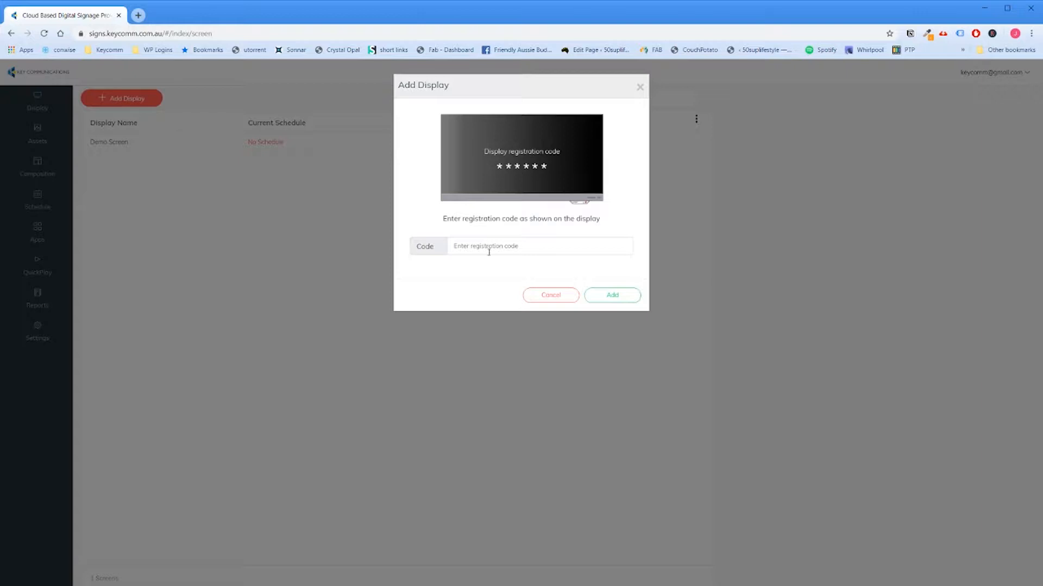
click(566, 296)
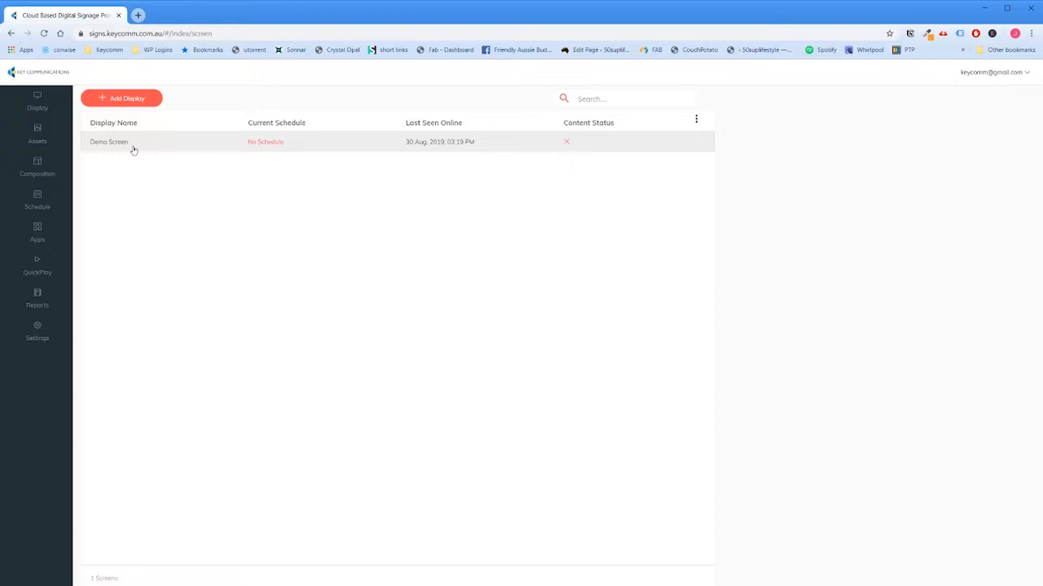
Step: Look through the uploaded assets, view the details of the last Slide for Digit image, and inspect the file upload dialog
click(63, 143)
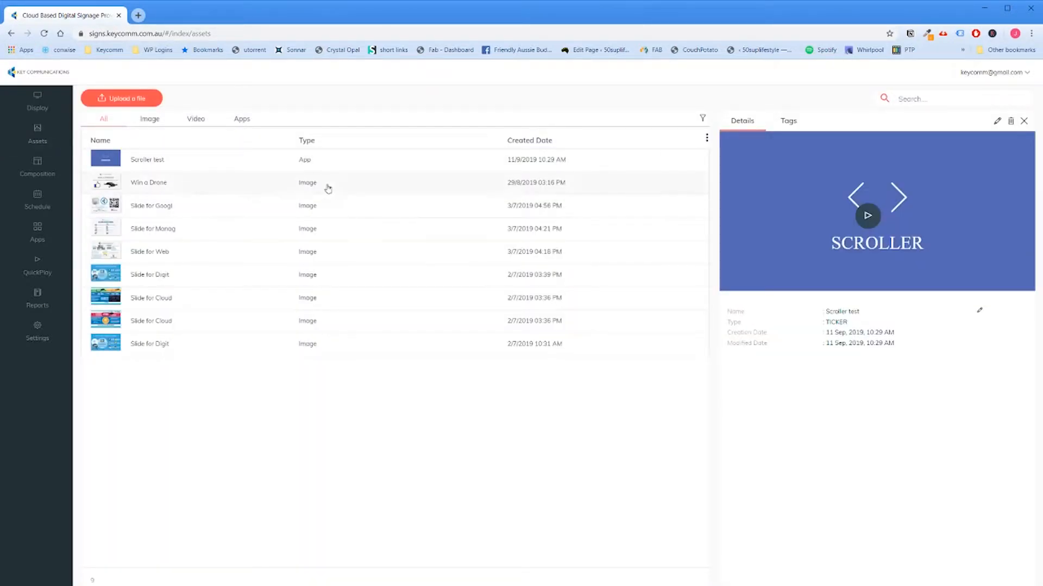
click(320, 352)
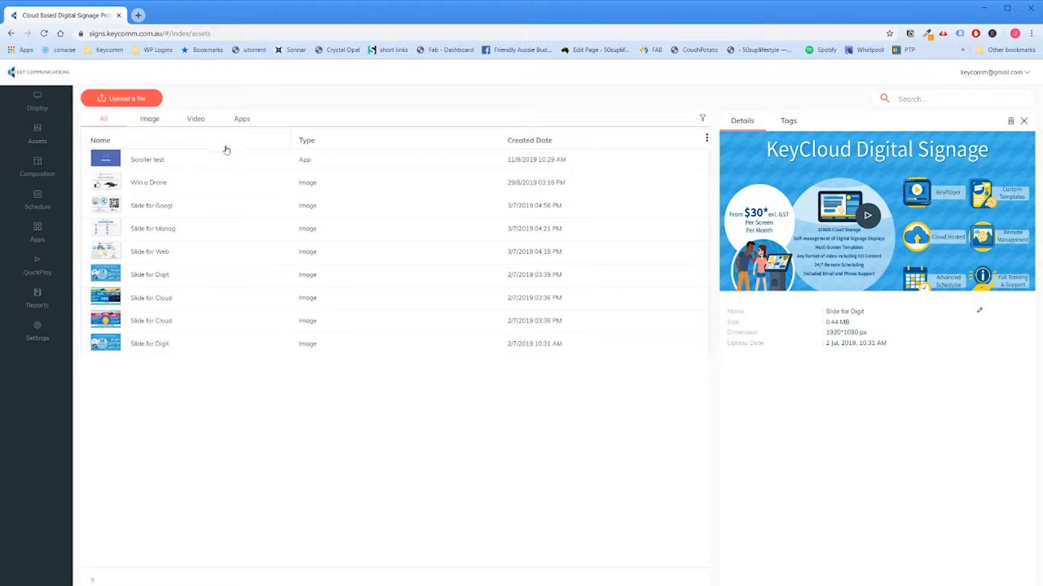
click(145, 105)
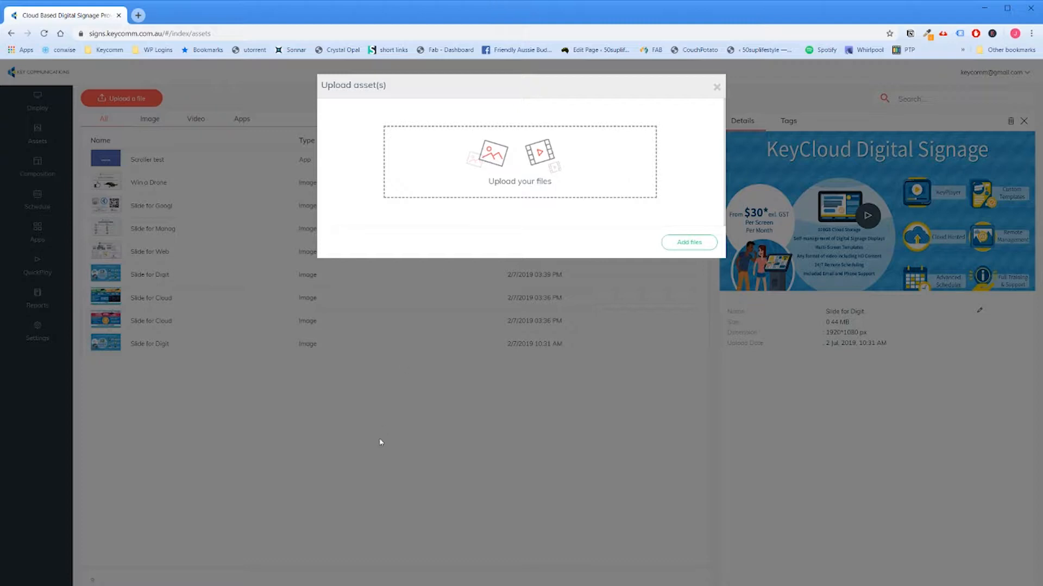
click(717, 87)
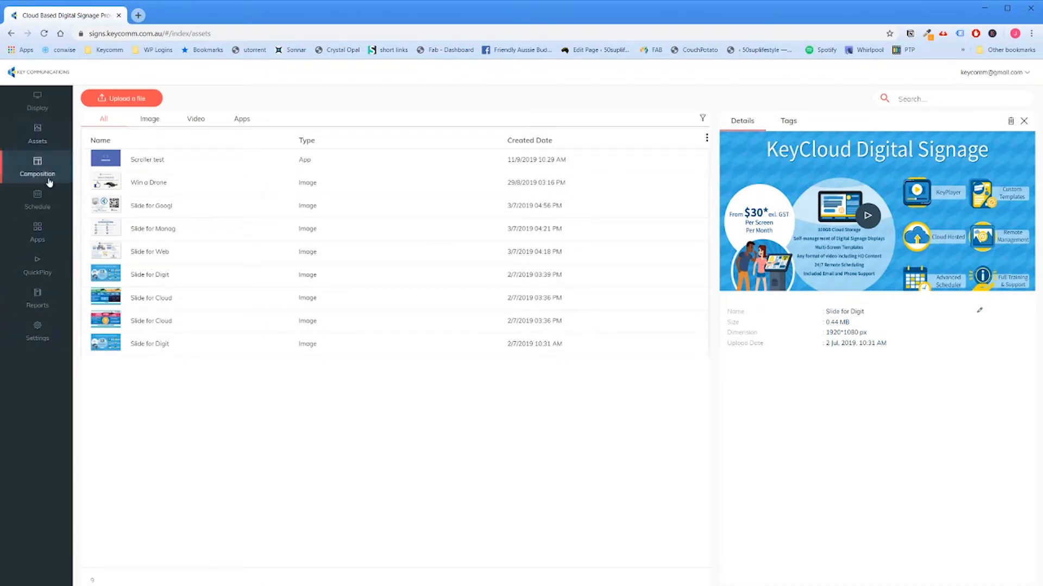
Step: Examine the available apps and the URL app's configuration form, closing it without adding the app
click(37, 241)
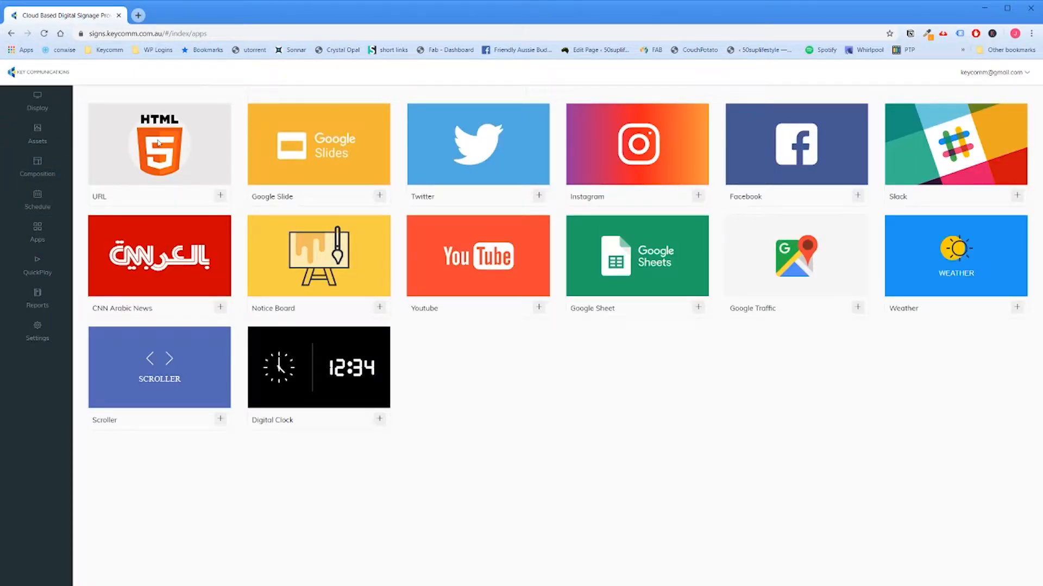
double_click(97, 198)
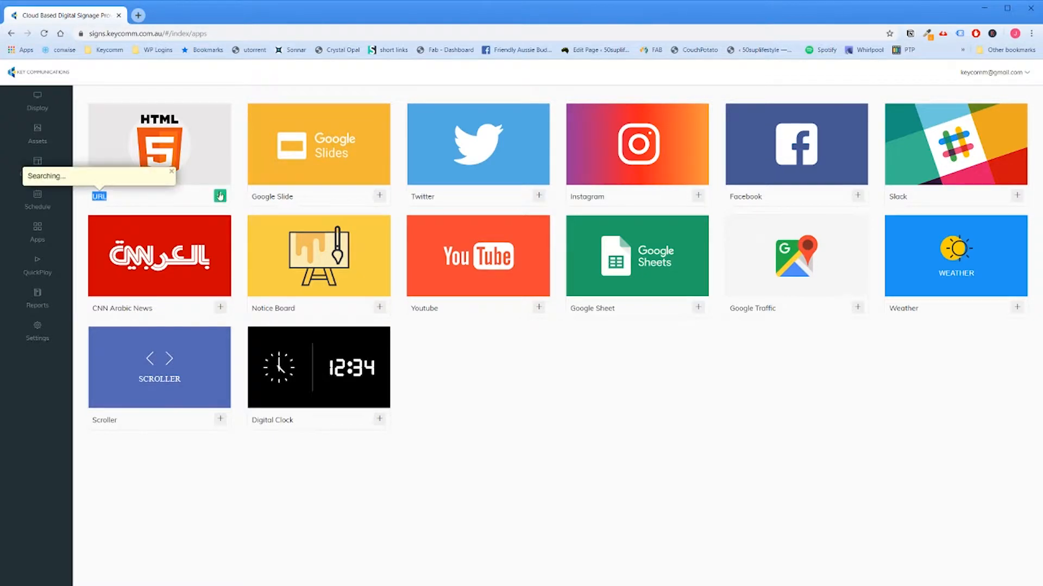
click(220, 195)
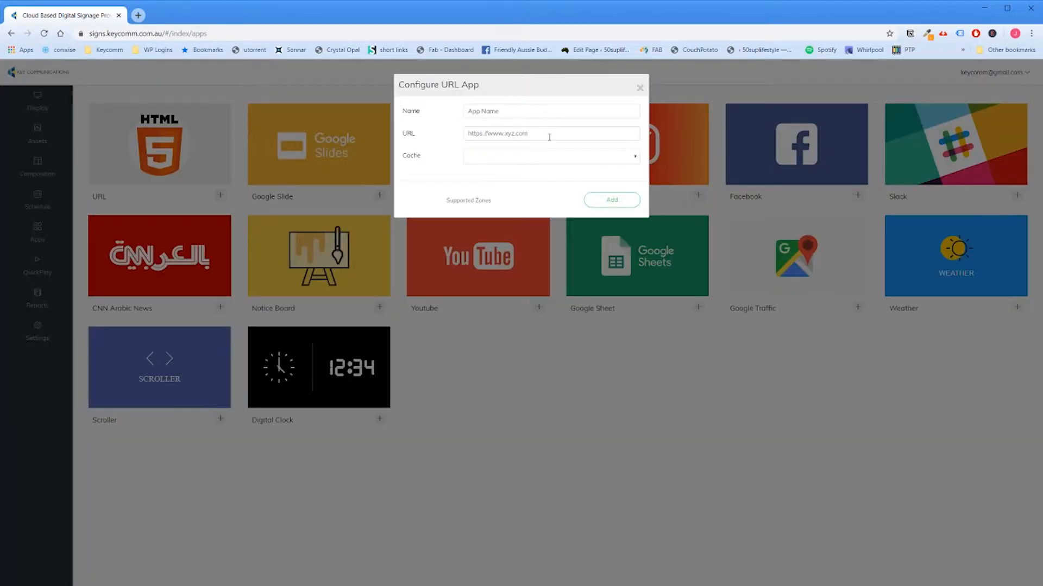
click(549, 137)
click(638, 88)
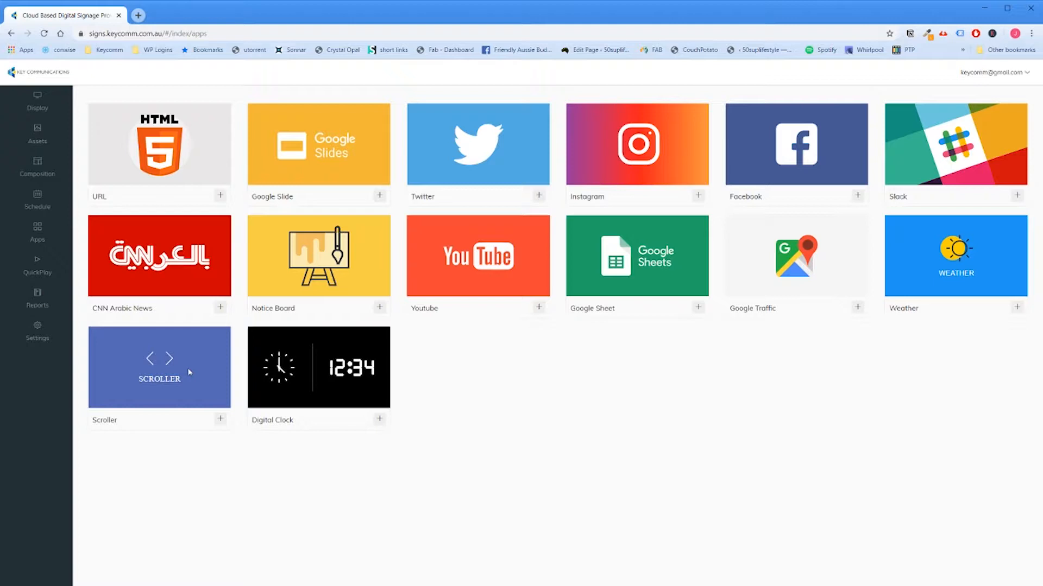
Step: Examine the Scroller app's text configuration form and close it without adding the app
click(220, 418)
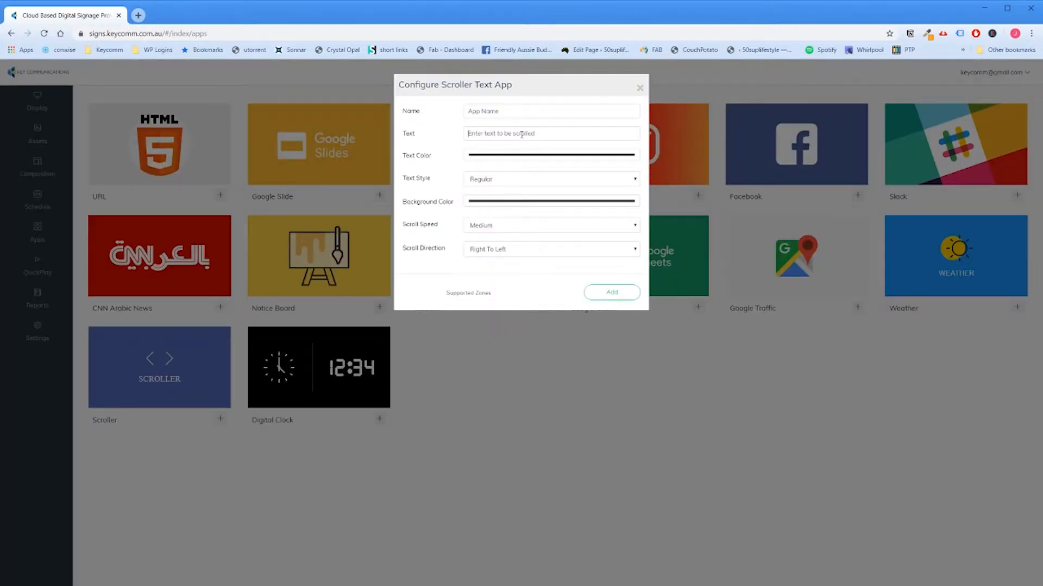
click(480, 130)
click(466, 383)
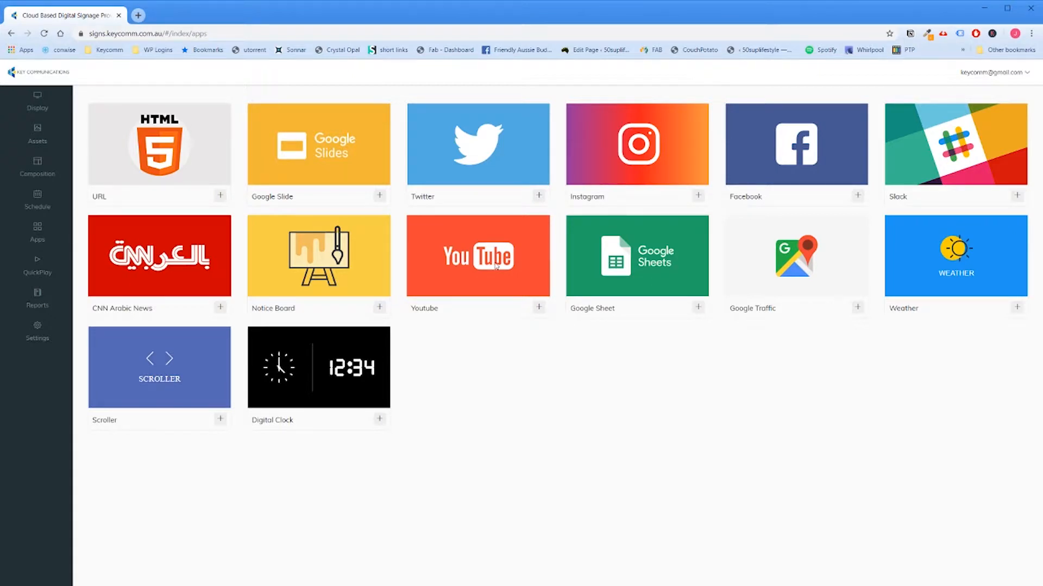
Step: Go to the compositions and start creating a new composition
click(49, 172)
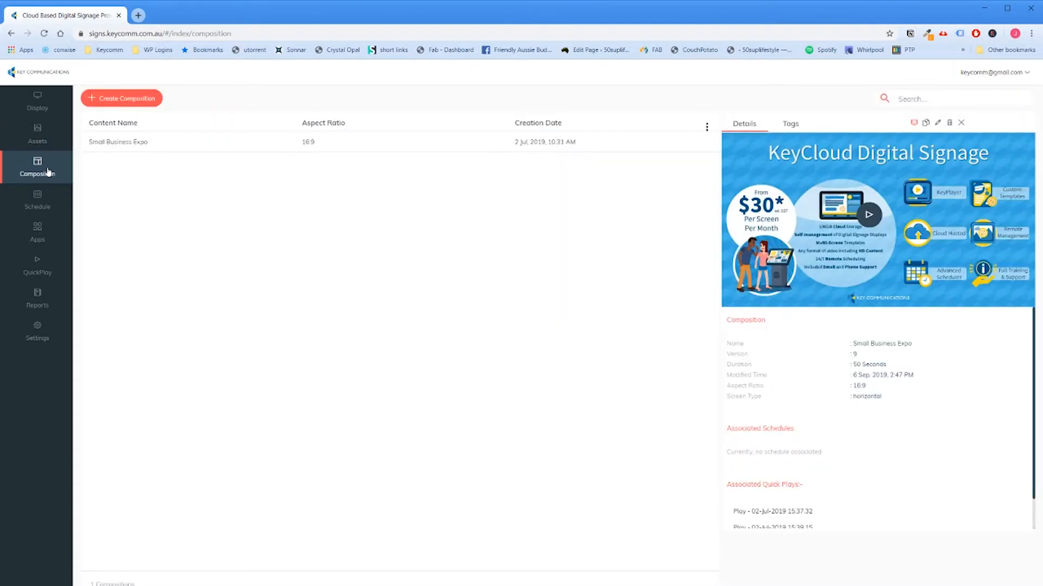
click(115, 101)
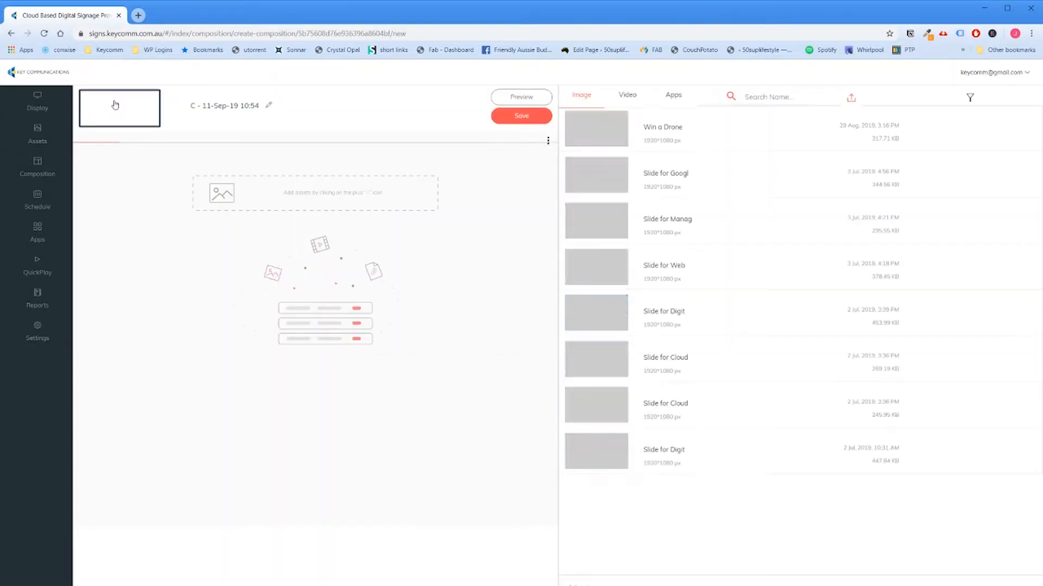
click(38, 165)
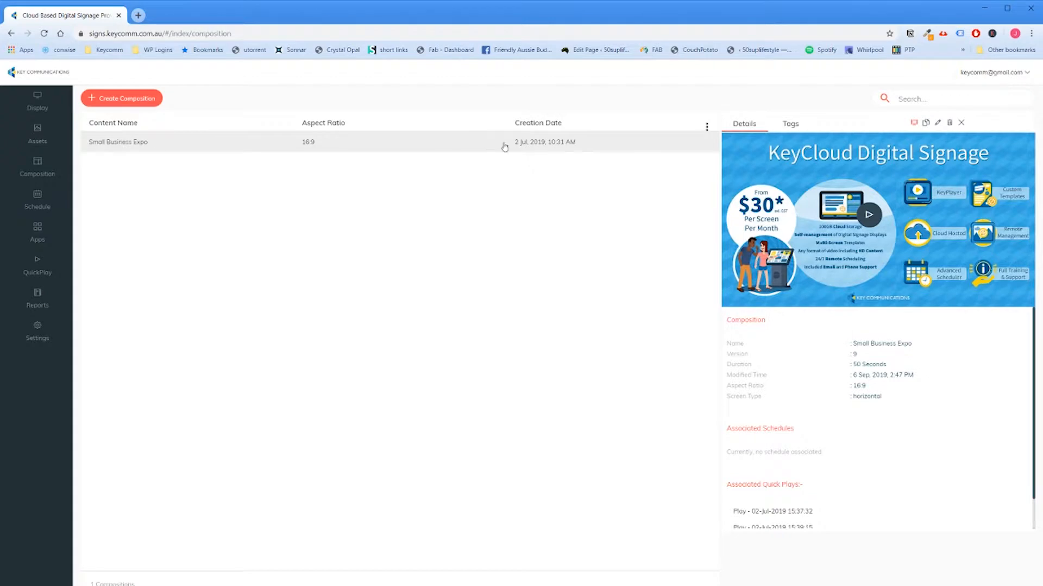
click(128, 100)
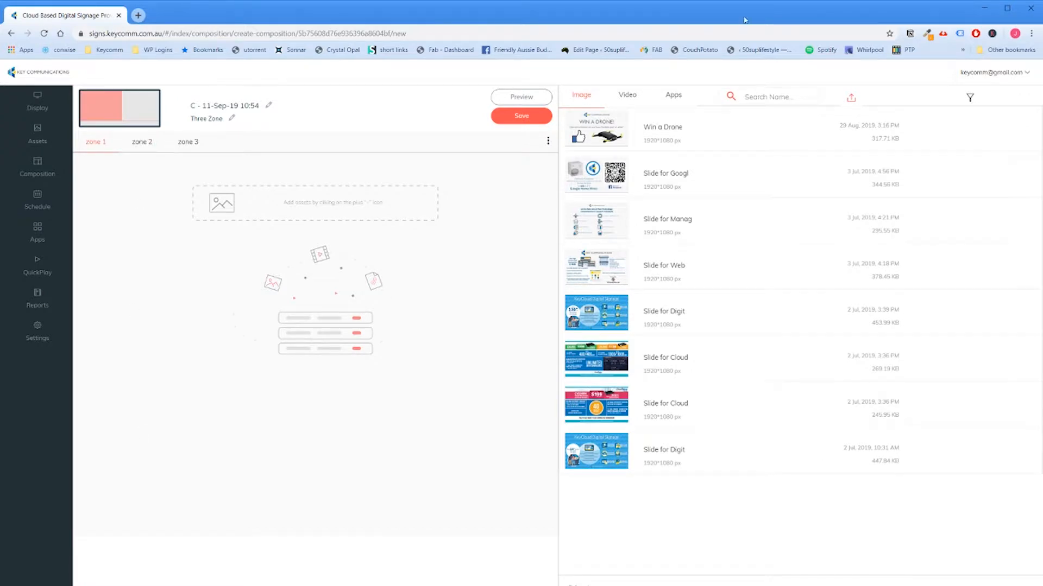
Step: Check the areas of zones 1, 2 and 3 and apply the default 16:9 Three Zone template to the composition
click(139, 143)
click(179, 146)
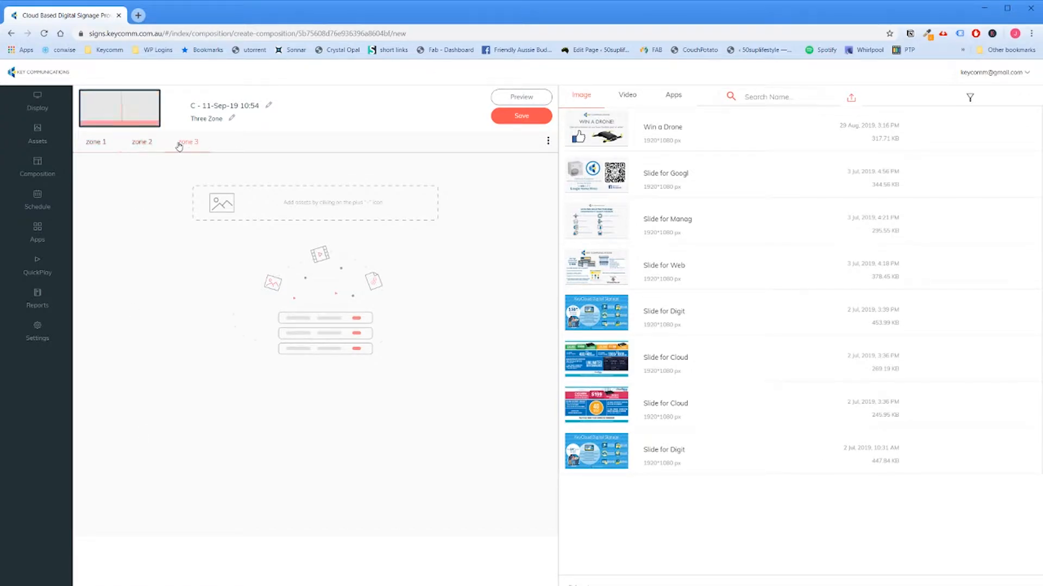
click(102, 144)
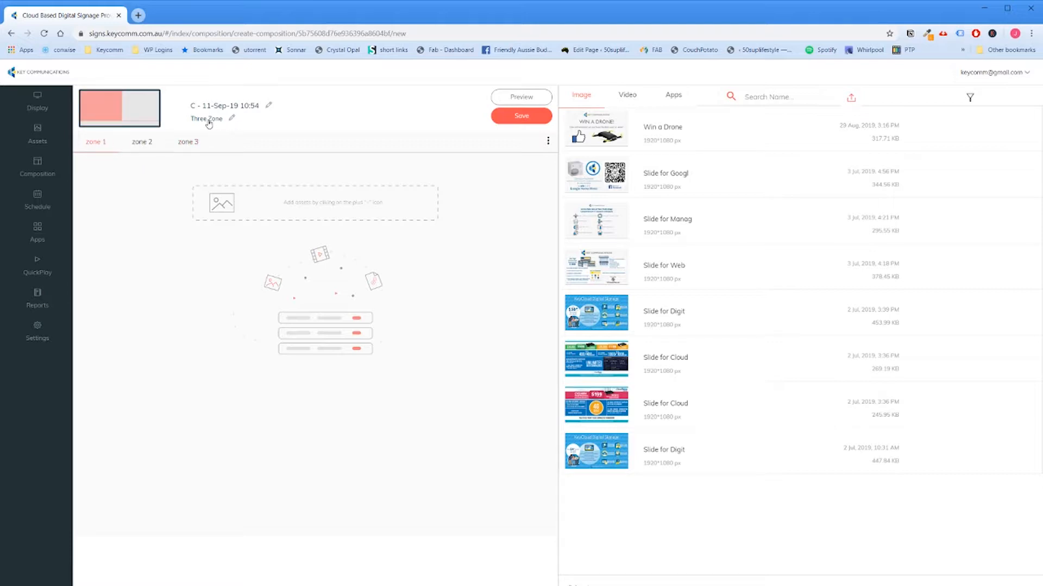
click(232, 119)
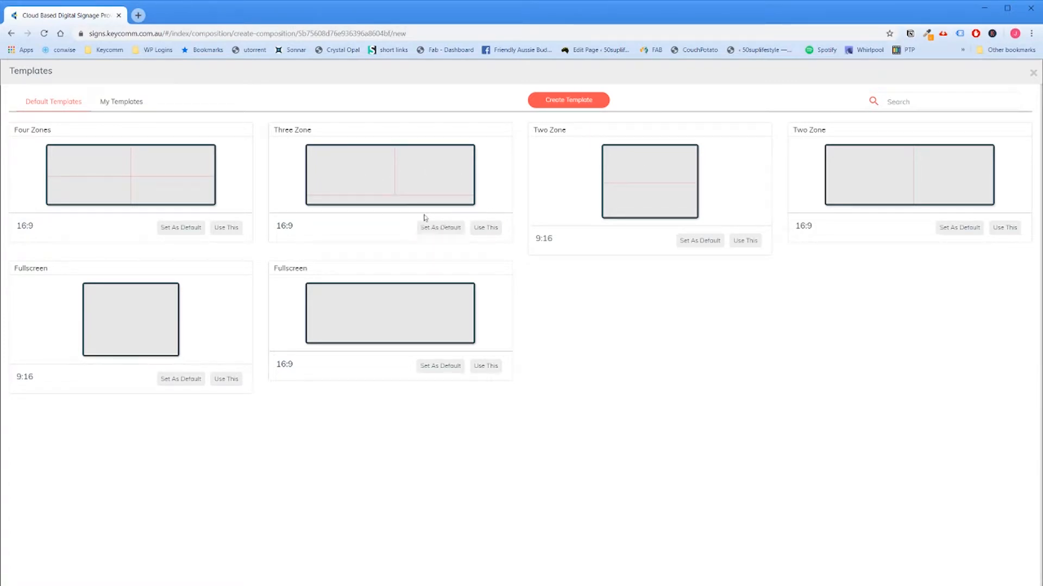
click(496, 228)
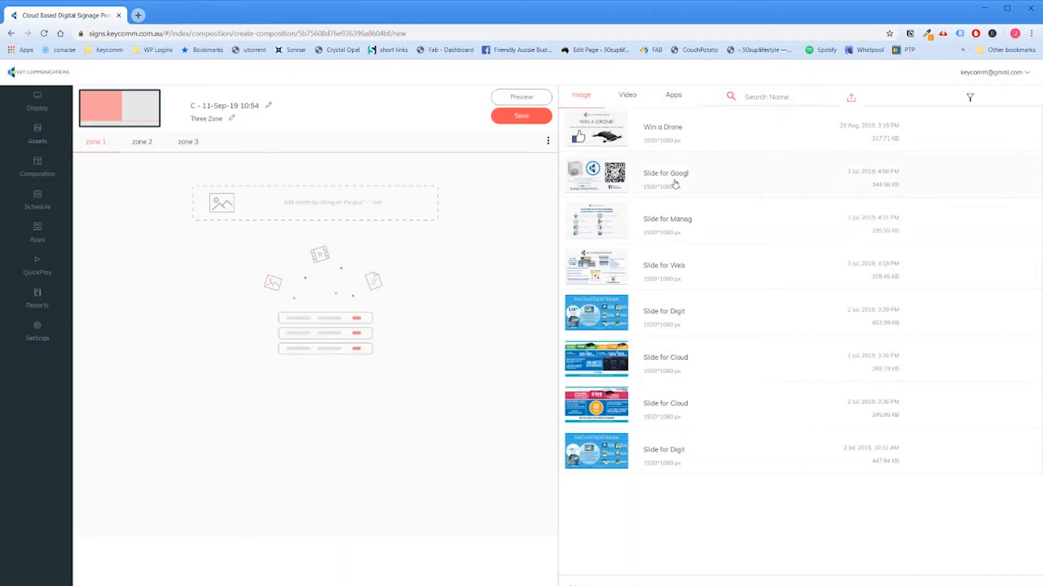
Step: Add the images Win a Drone, Slide for Googl and Slide for Web to zone 1, showing Slide for Googl for 5 seconds
click(714, 147)
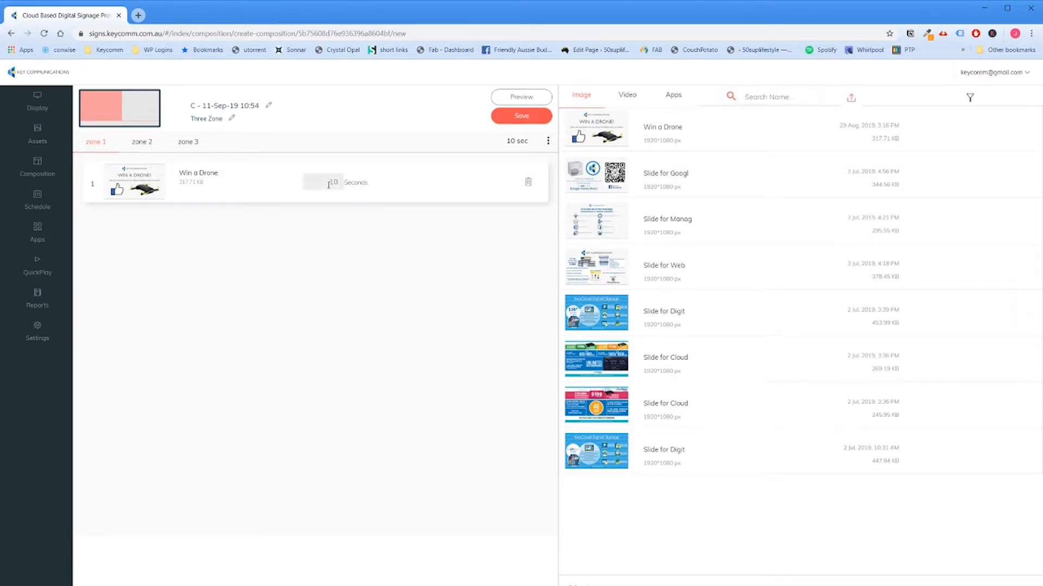
click(671, 168)
click(619, 267)
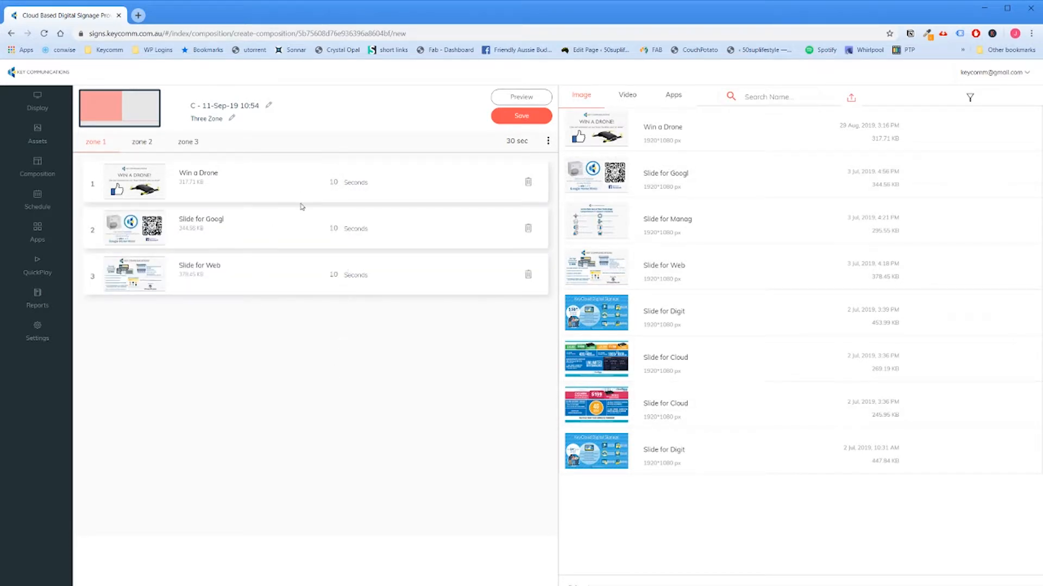
double_click(332, 228)
text(5)
click(347, 382)
Step: Add the 453.99 KB Slide for Digit image to zone 2 and the Scroller test app to zone 3
click(142, 142)
click(729, 306)
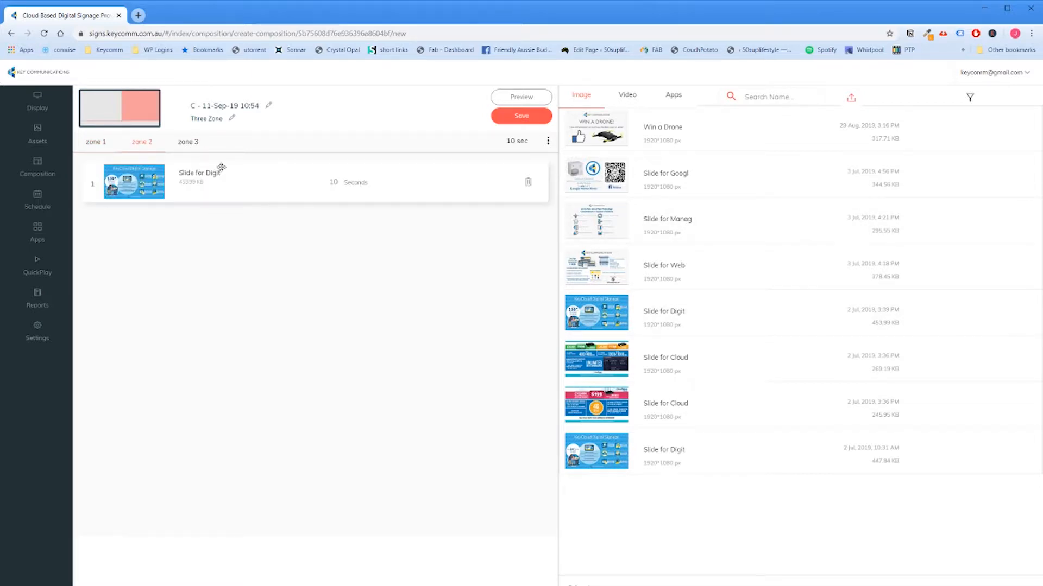
click(194, 144)
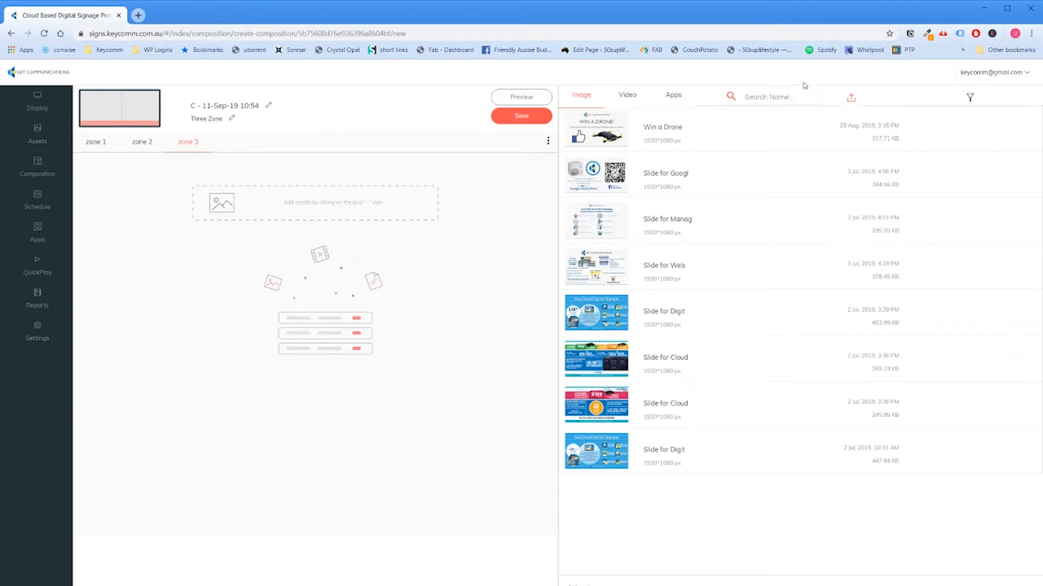
click(671, 97)
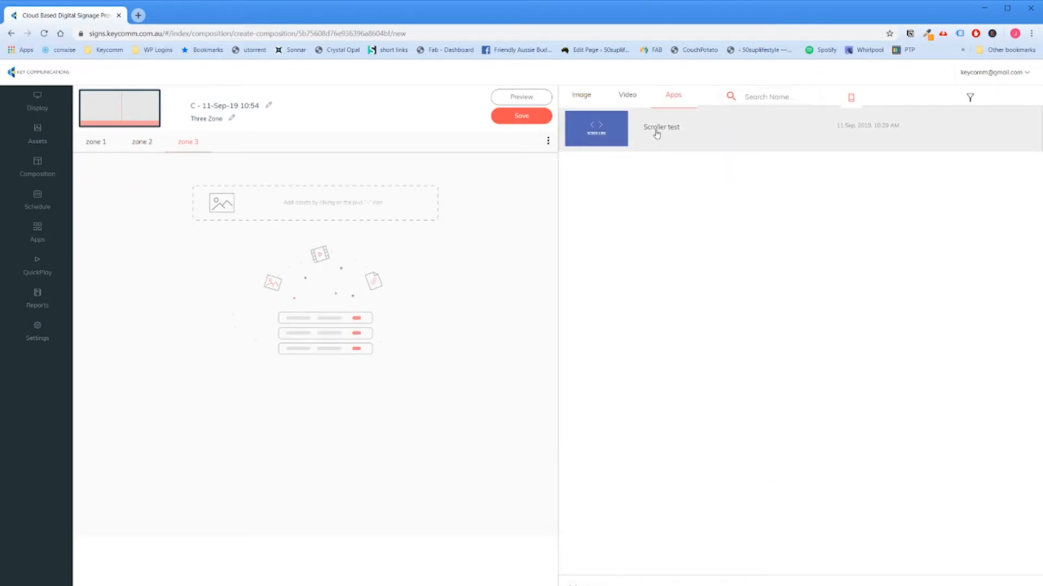
click(657, 134)
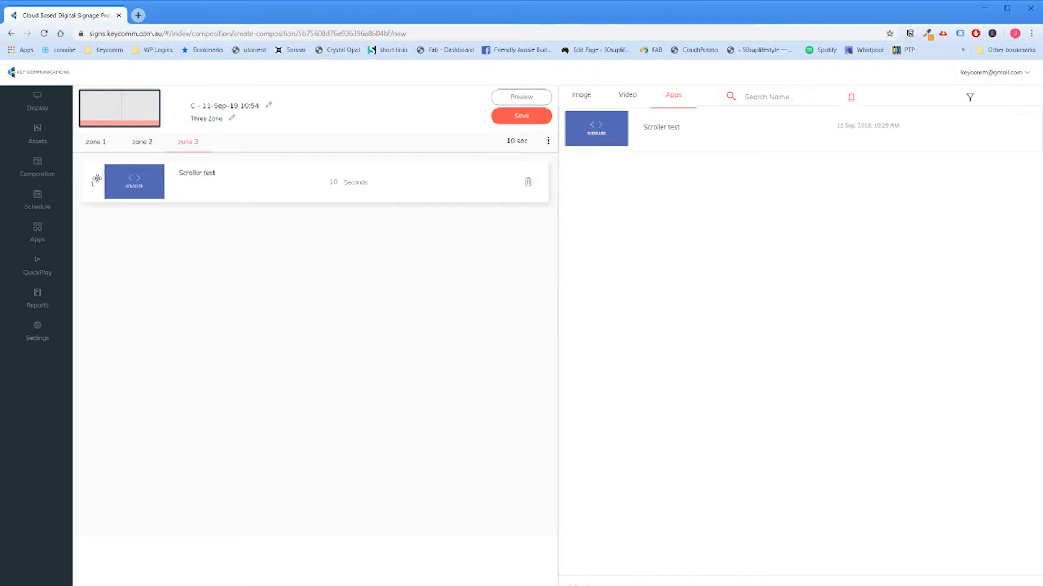
Step: Save the composition under the name "Morning Specials" and exit the editor
click(522, 116)
drag(494, 238, 388, 235)
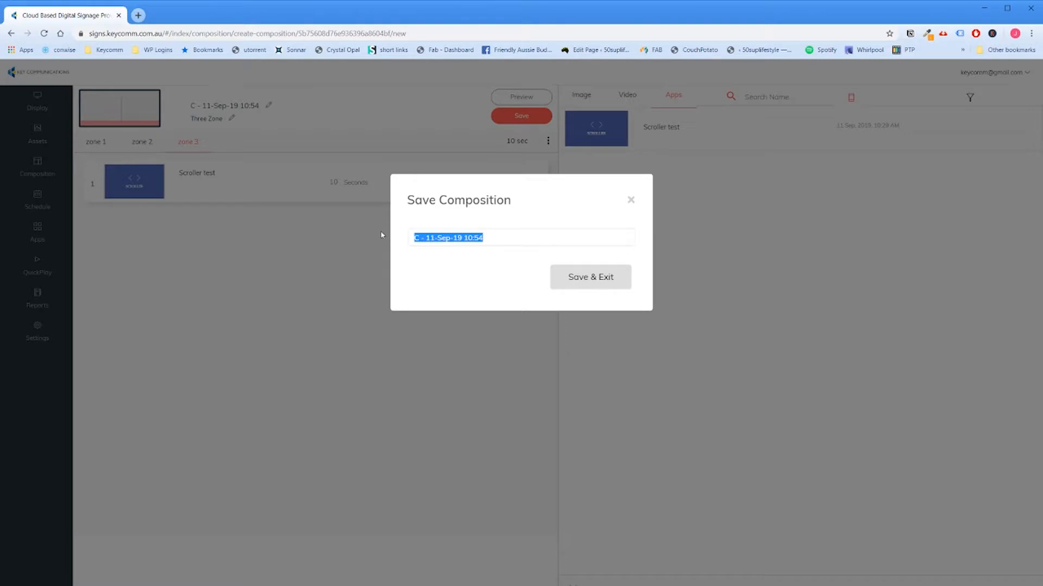
text(Morn)
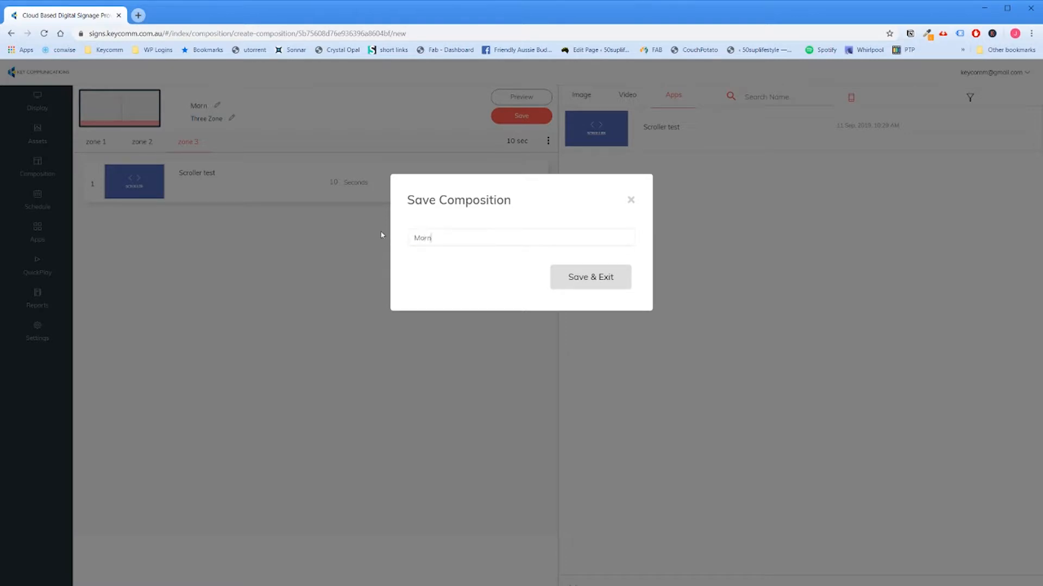
text(ing Composition)
key(BackSpace)
key(BackSpace)
key(BackSpace)
key(BackSpace)
key(BackSpace)
key(BackSpace)
key(BackSpace)
key(BackSpace)
key(BackSpace)
text(Specials)
click(585, 281)
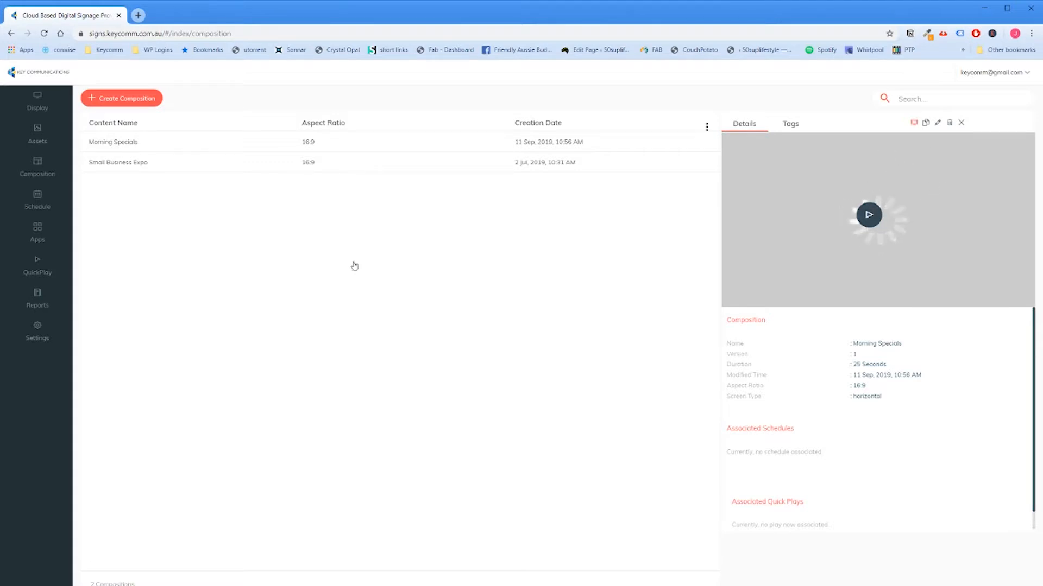
Step: View the Small Business Expo composition's details and start creating a new schedule
click(517, 172)
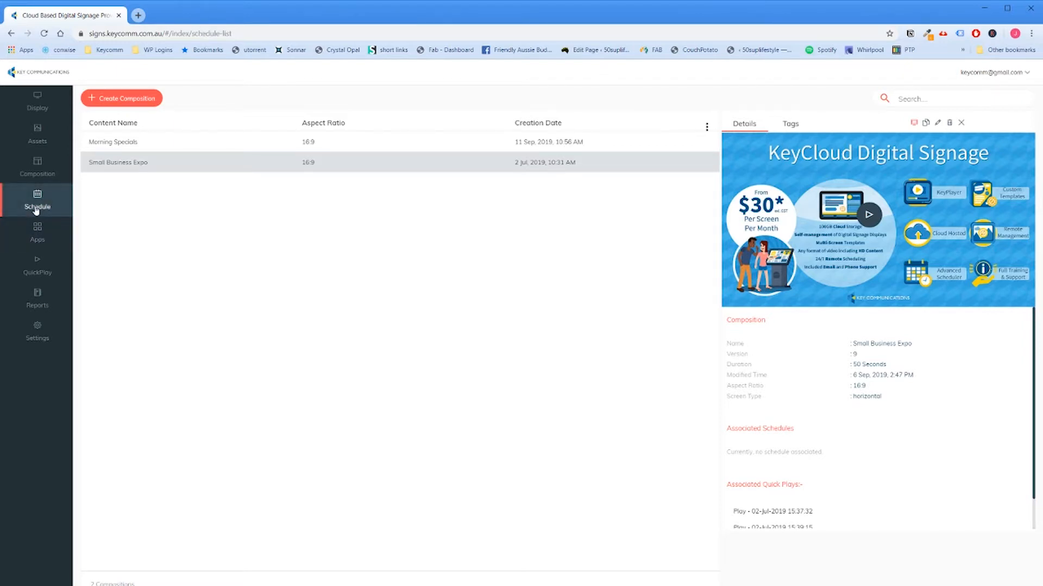
click(36, 211)
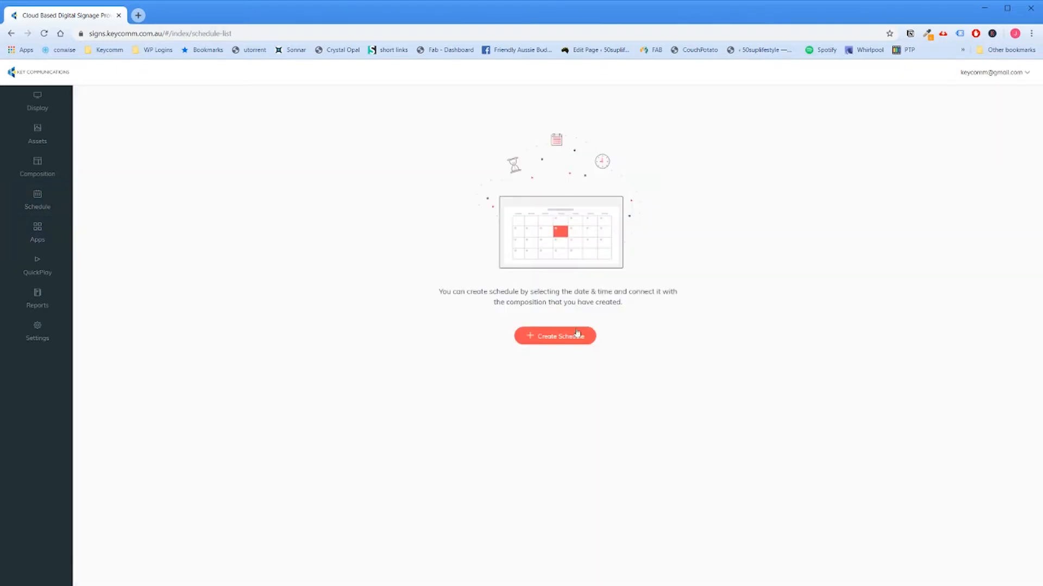
click(563, 338)
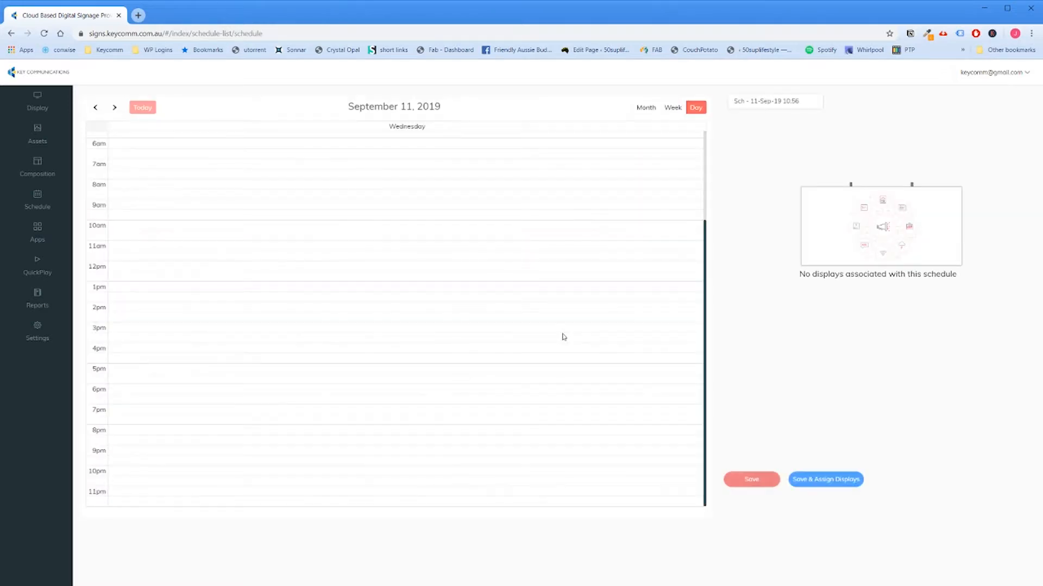
Step: Add a Morning Specials entry to the September 11 schedule running from 06:00 AM to 11:00 AM
drag(132, 145, 138, 240)
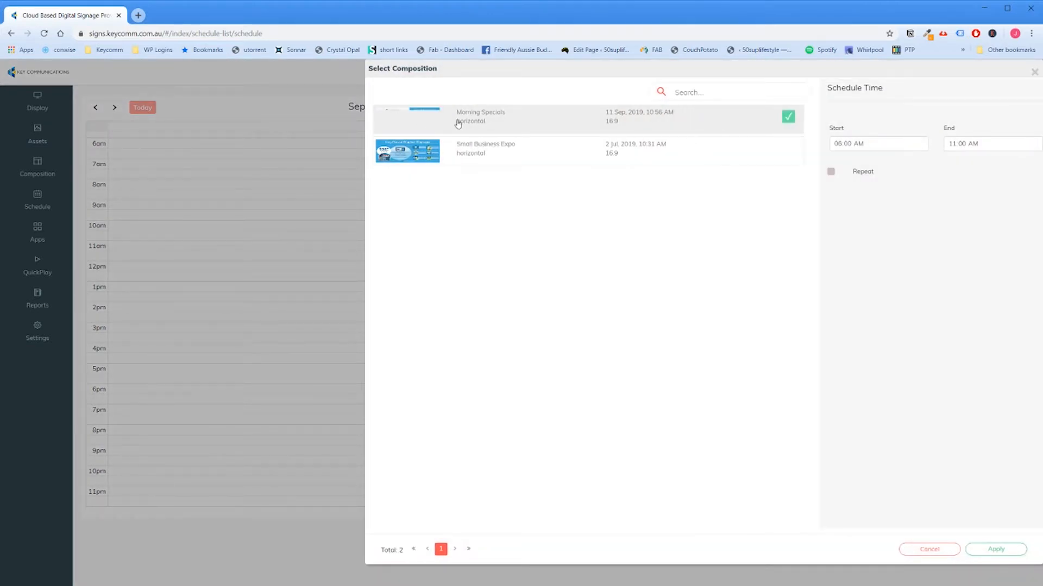
click(222, 175)
drag(143, 144, 138, 243)
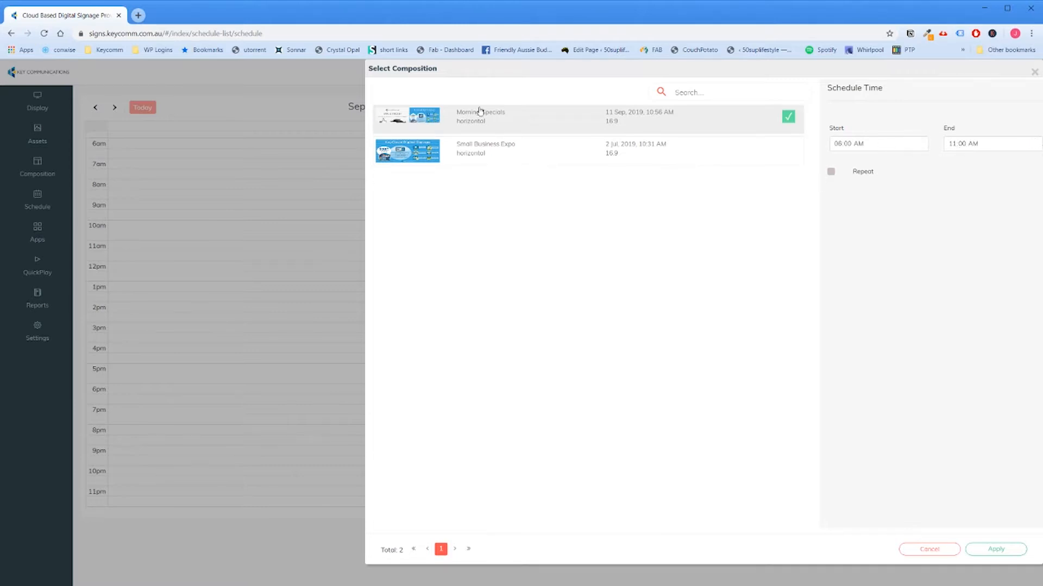
Step: Make the Morning Specials entry repeat on every day of the week except Monday
click(830, 173)
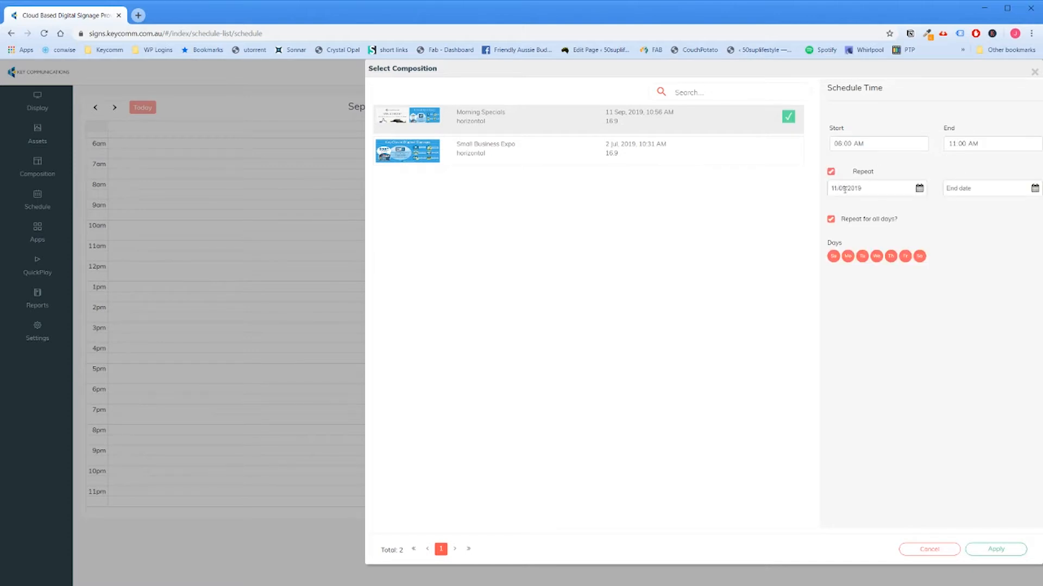
click(846, 259)
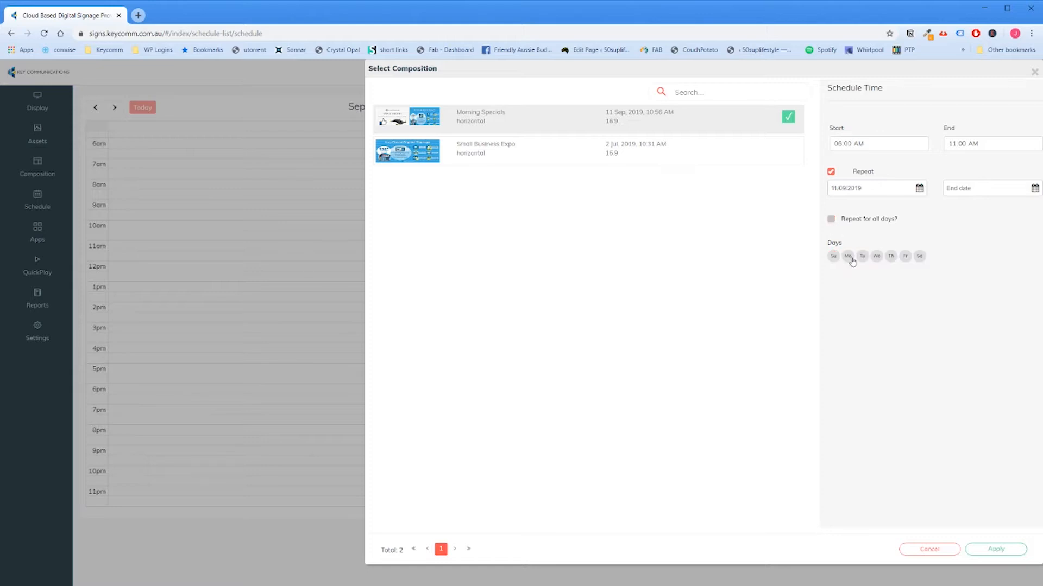
click(834, 257)
click(862, 257)
click(876, 257)
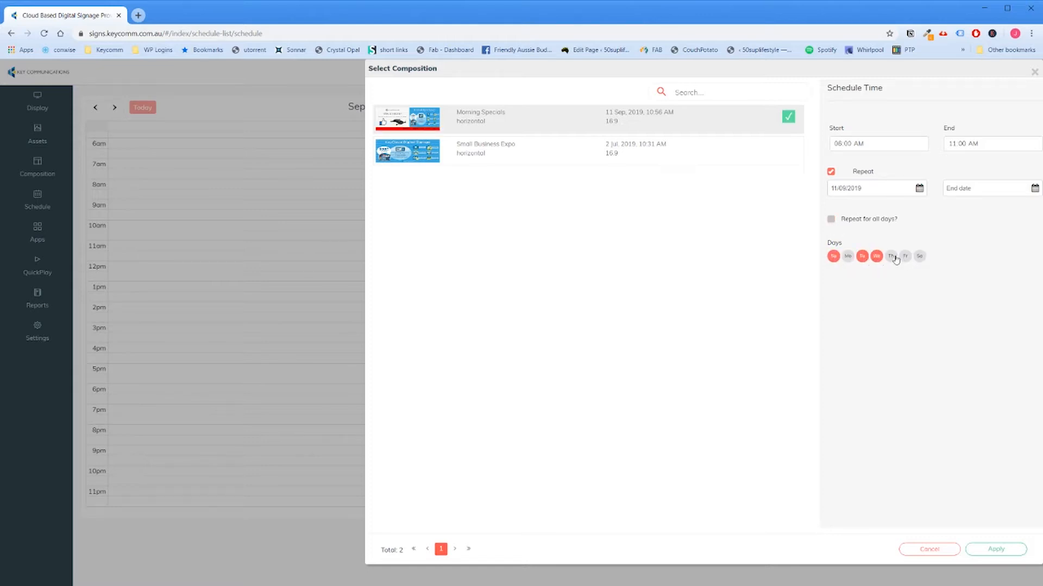
click(893, 258)
click(905, 257)
click(920, 257)
Step: Set the repeat's end date to 01/10/2019 and apply the Morning Specials entry
click(1034, 190)
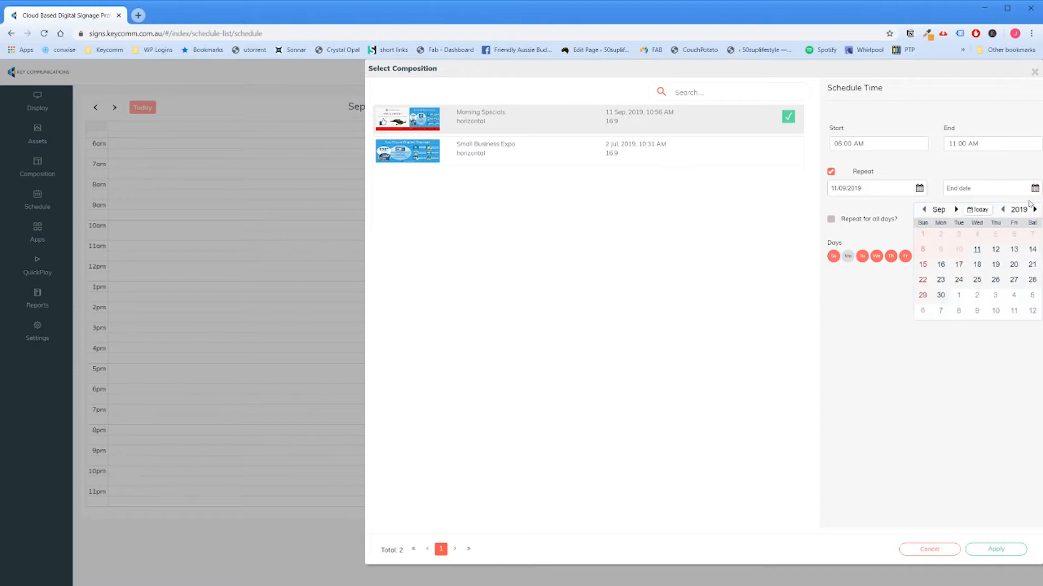
click(958, 295)
click(938, 349)
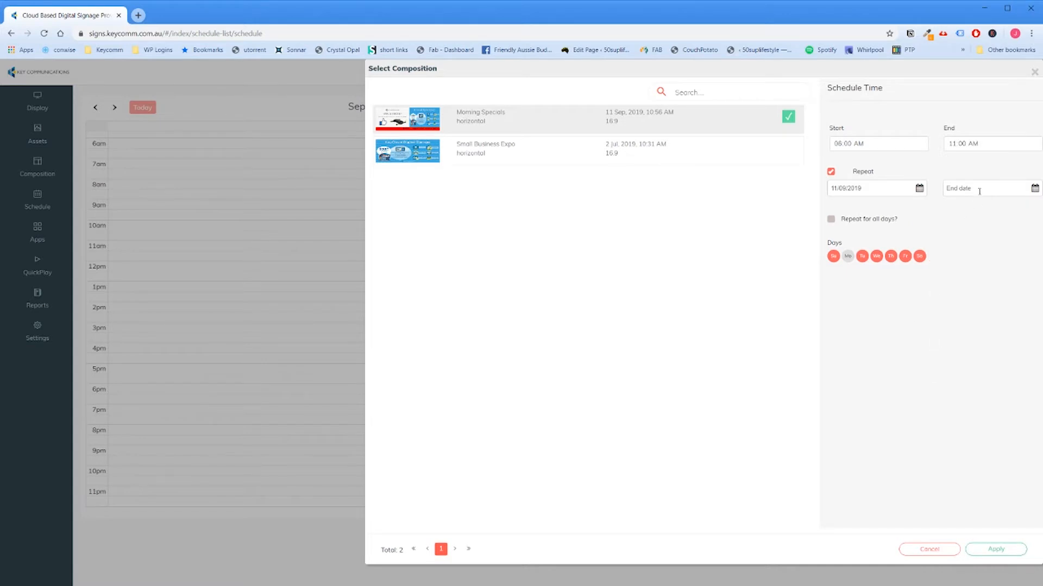
click(1034, 188)
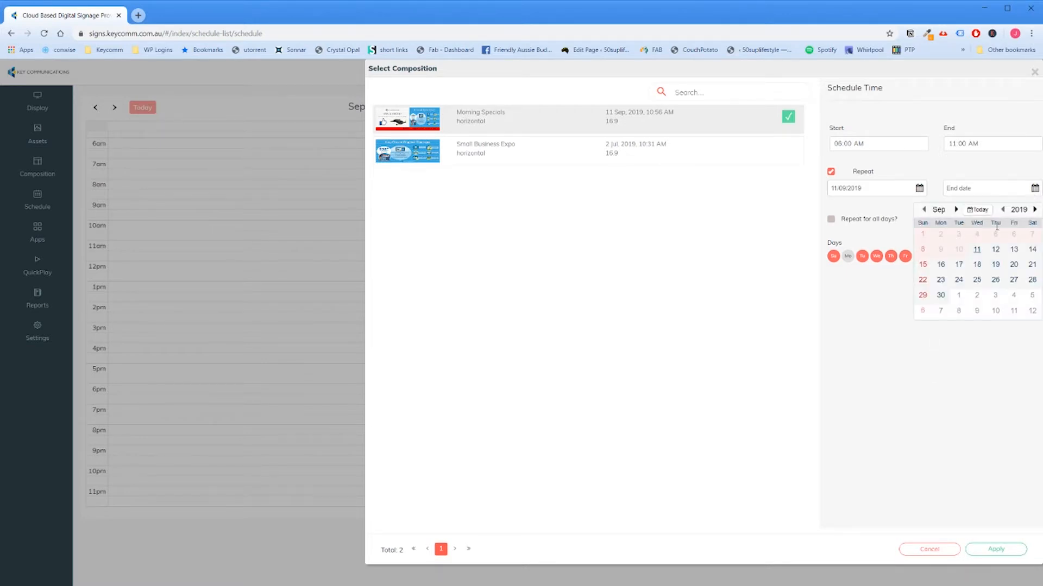
click(956, 209)
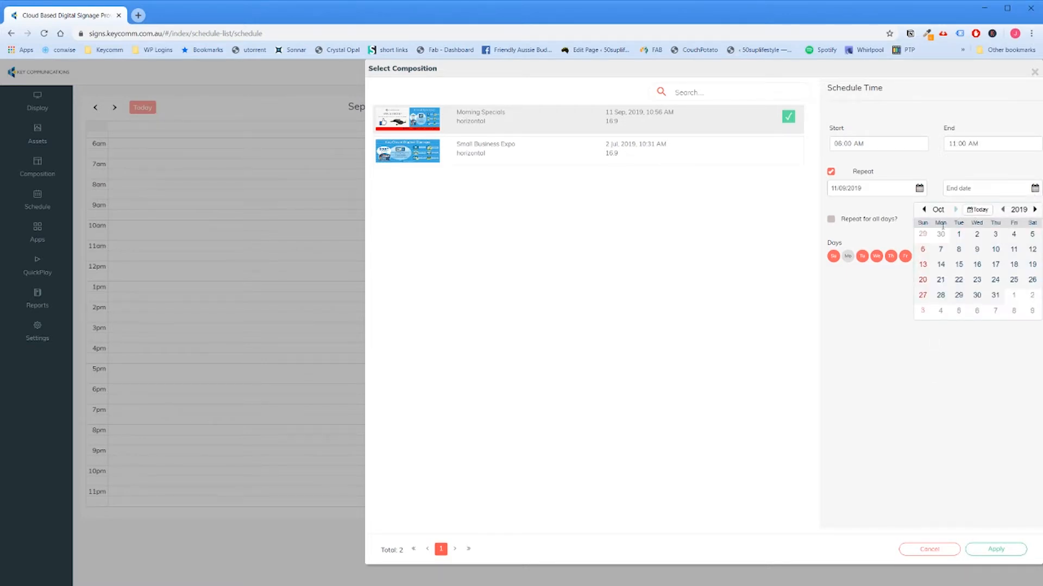
click(959, 235)
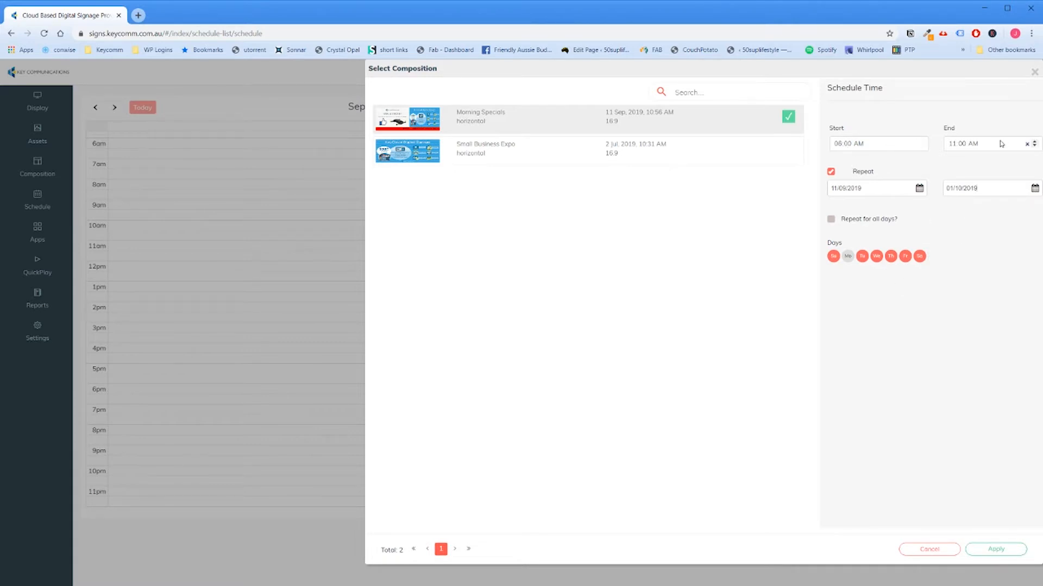
click(987, 550)
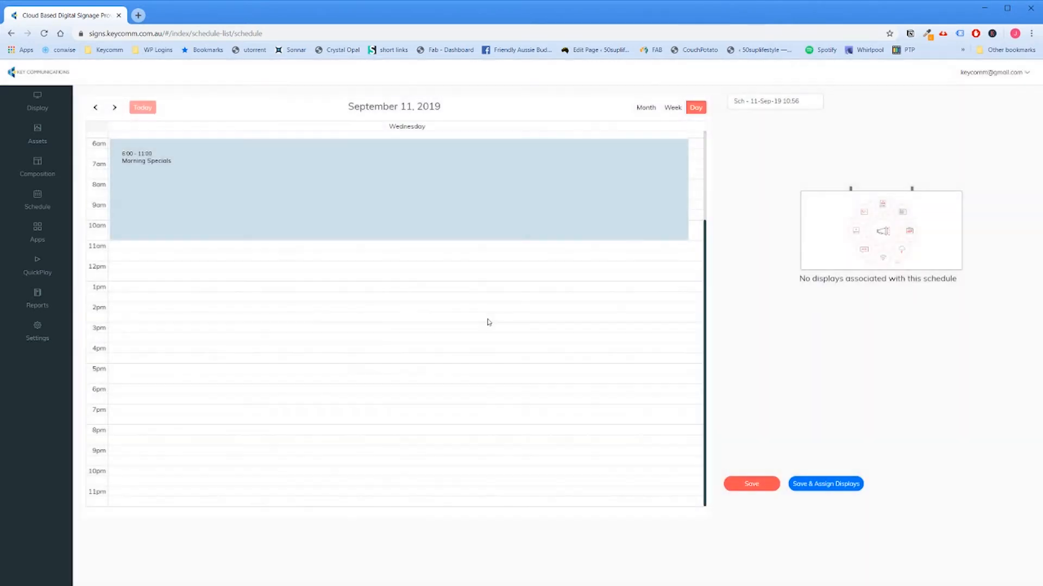
Step: Try to schedule Small Business Expo from 11:00 AM to 05:00 PM with a repeat starting on 19/09/2019
drag(141, 248, 163, 365)
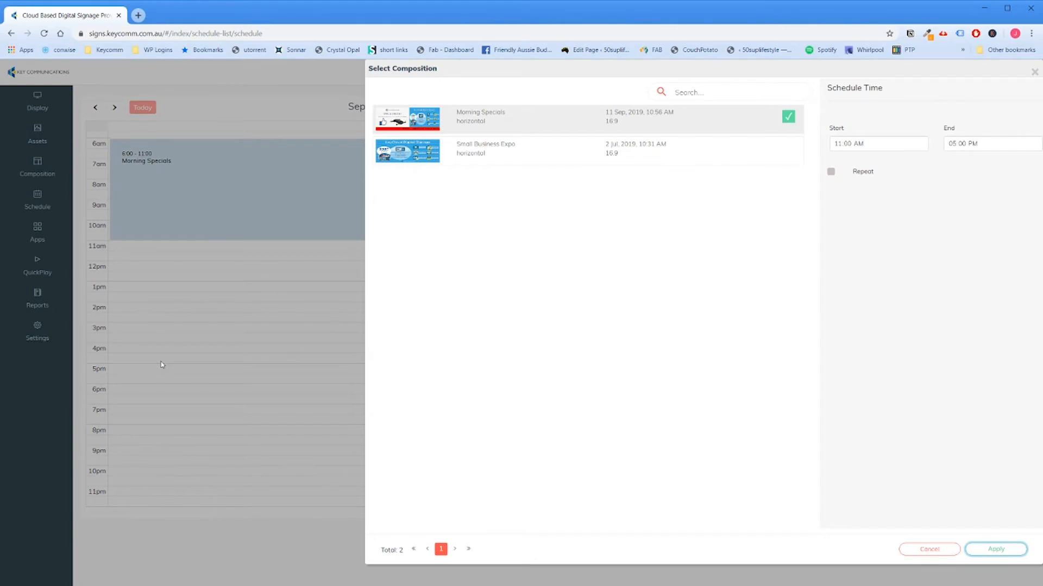
click(531, 145)
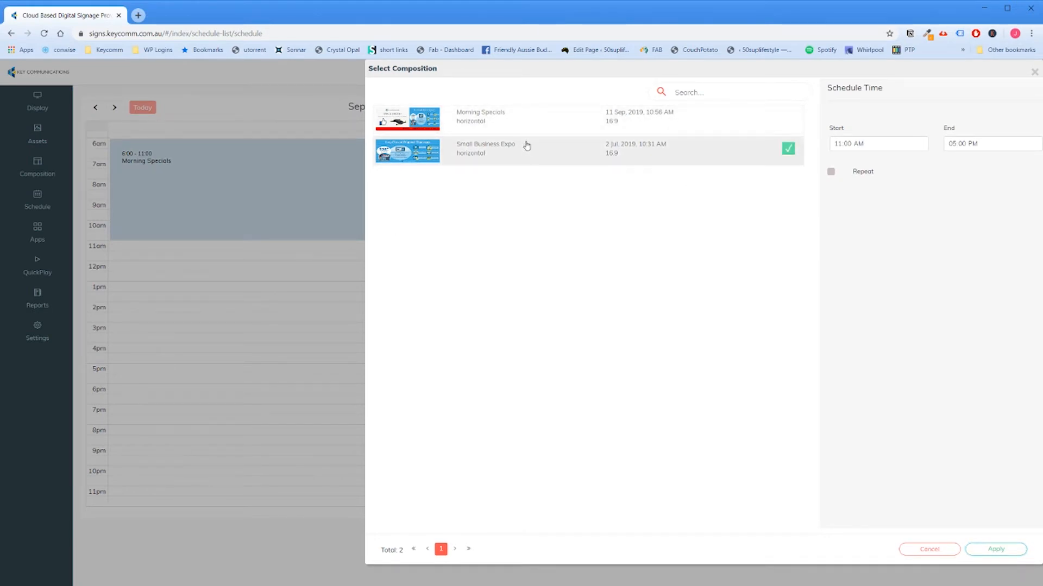
click(831, 172)
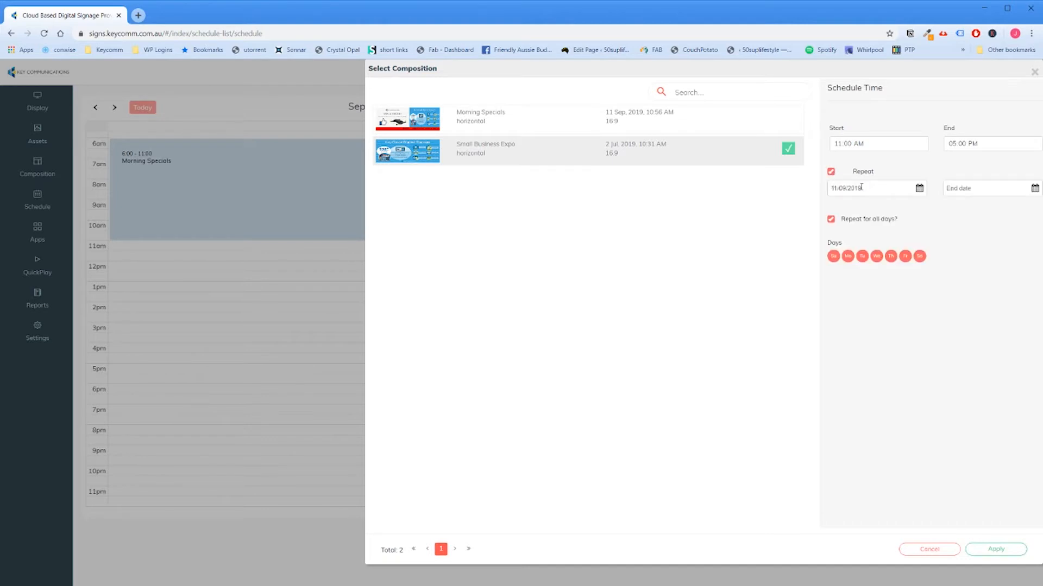
click(918, 187)
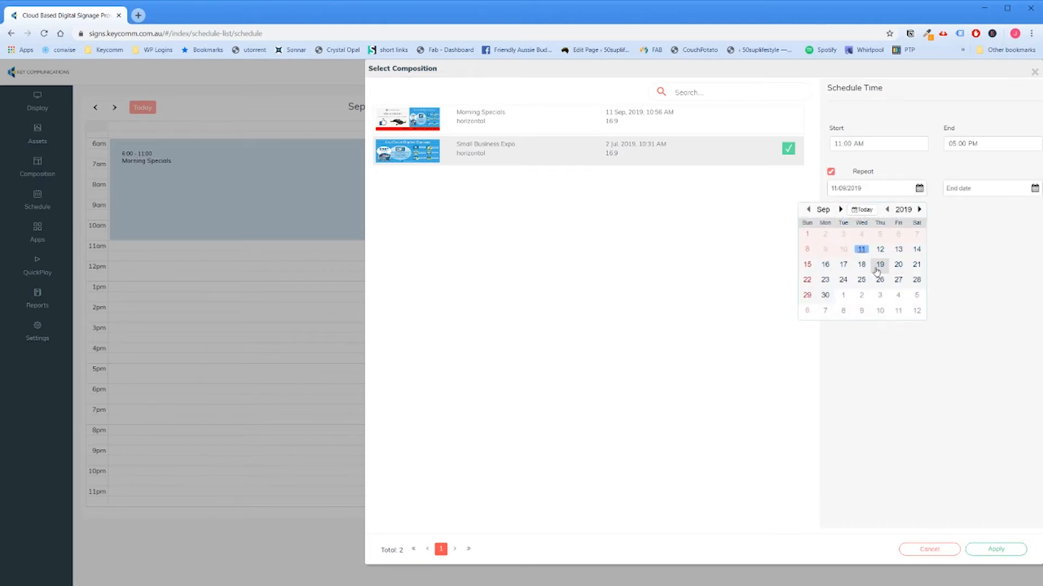
click(876, 266)
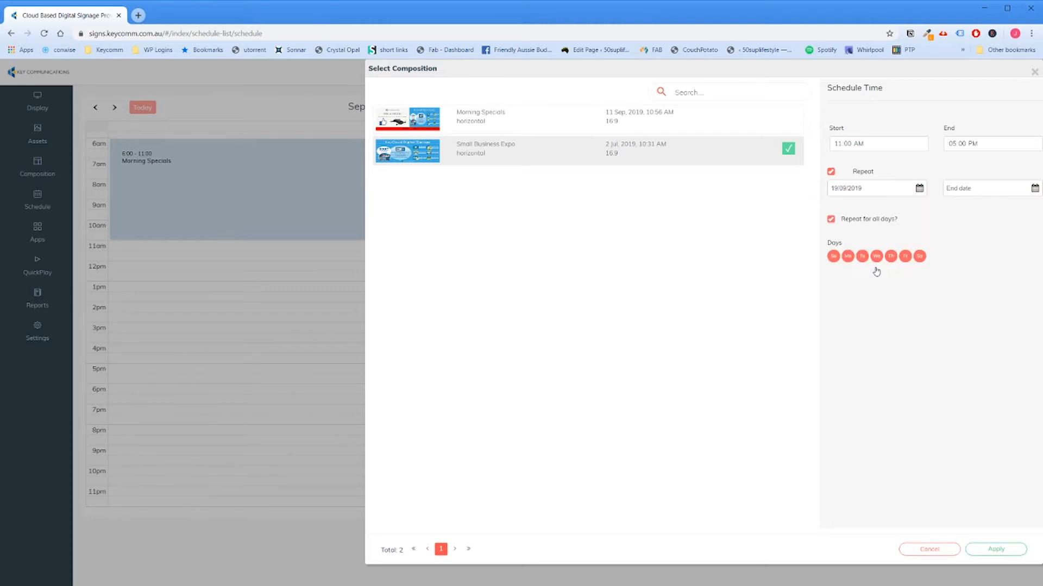
Step: Turn off repeating for all days, choose an end date and try to apply the Small Business Expo entry
click(831, 172)
click(855, 172)
click(832, 220)
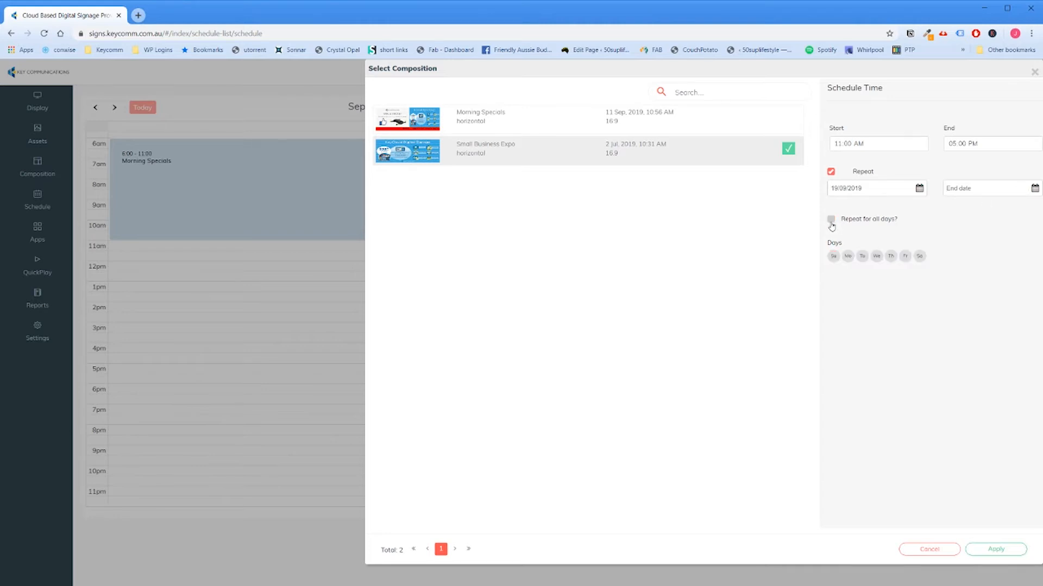
click(1029, 191)
click(975, 281)
click(986, 549)
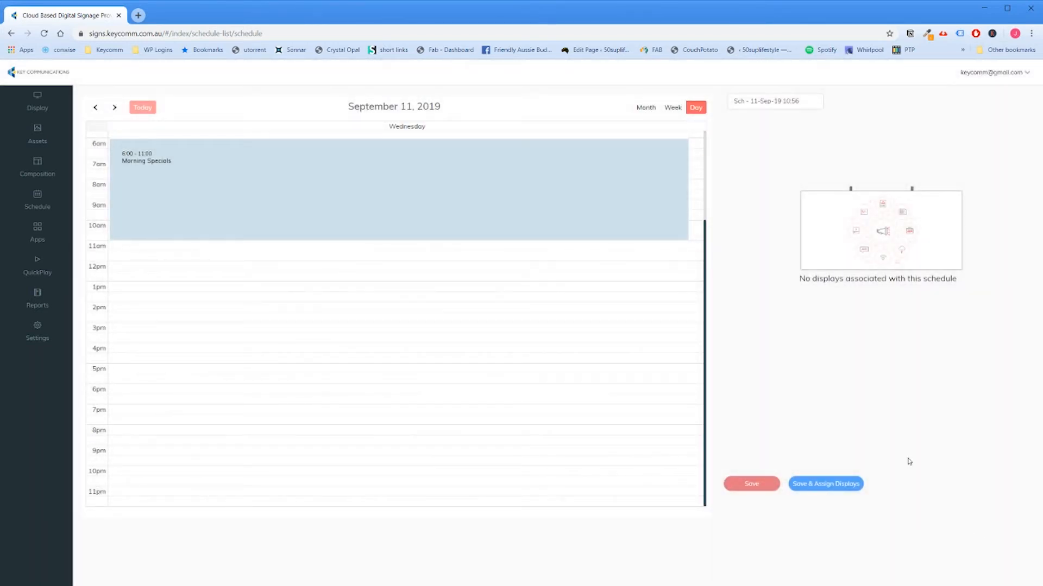
drag(362, 254, 386, 383)
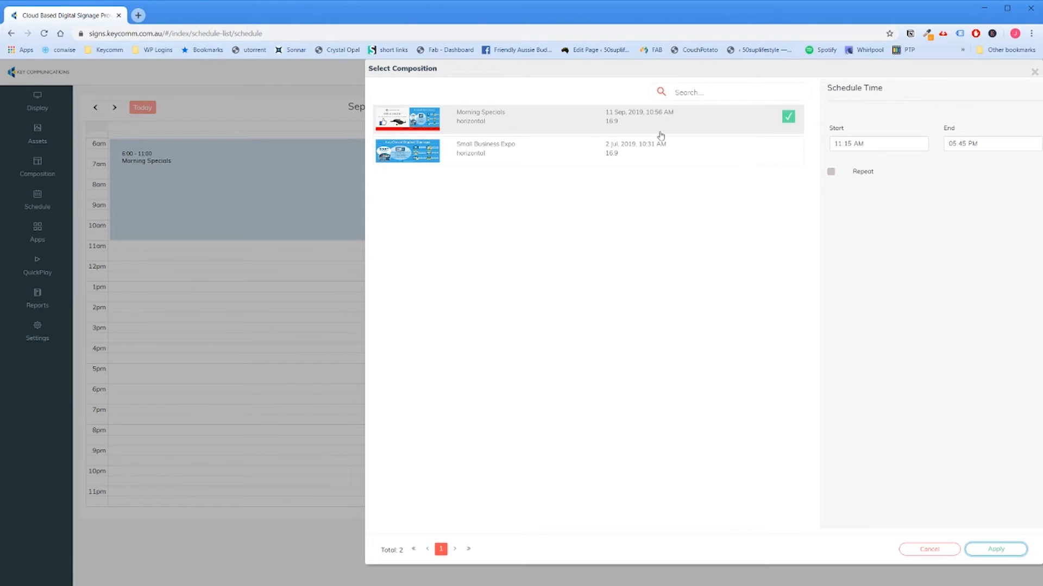
click(651, 152)
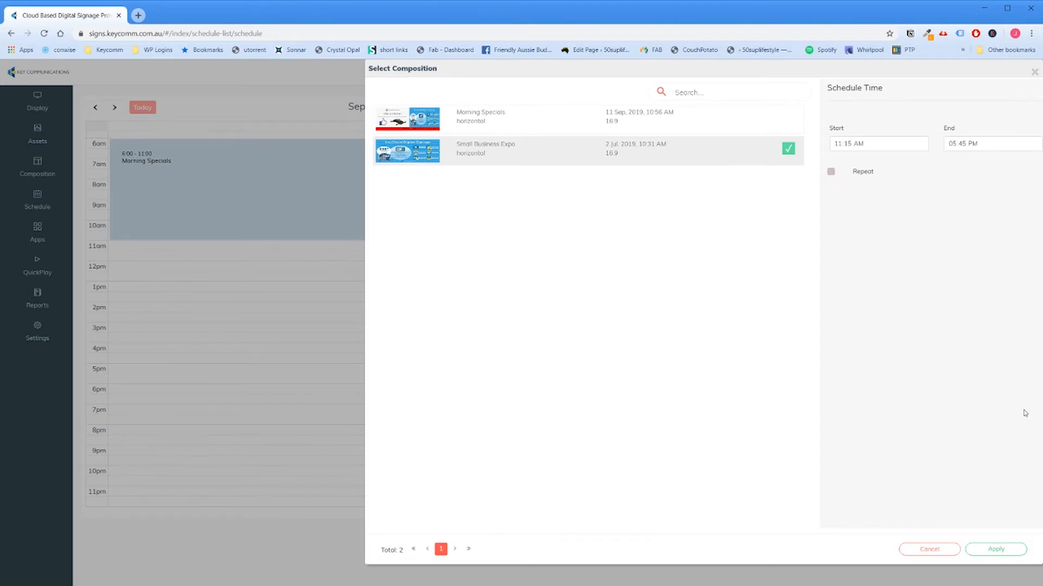
click(1034, 72)
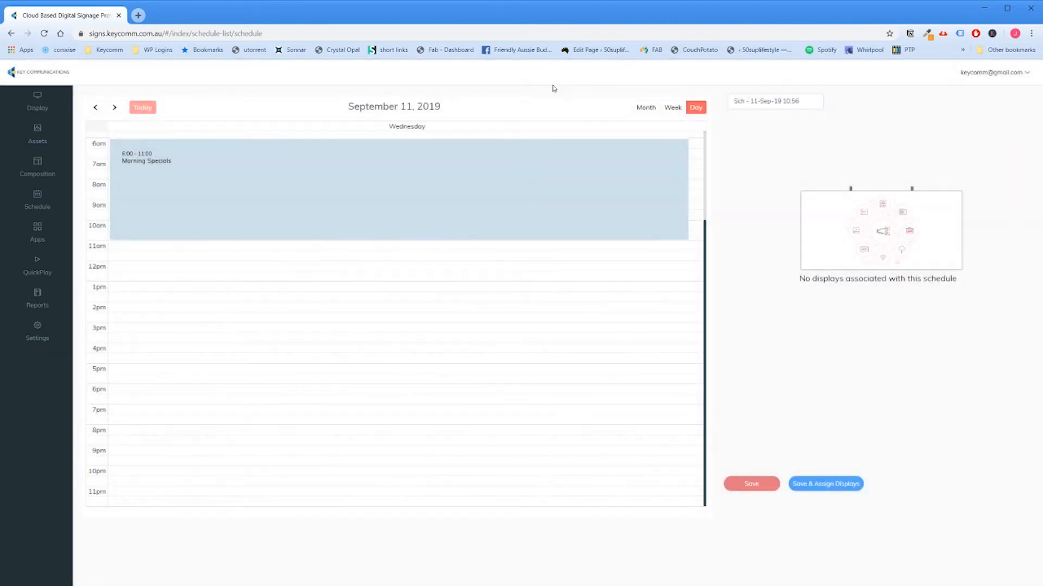
Step: Schedule the Small Business Expo composition on September 19, 2019 from 11:15 AM to 04:15 PM without a repeat
click(643, 108)
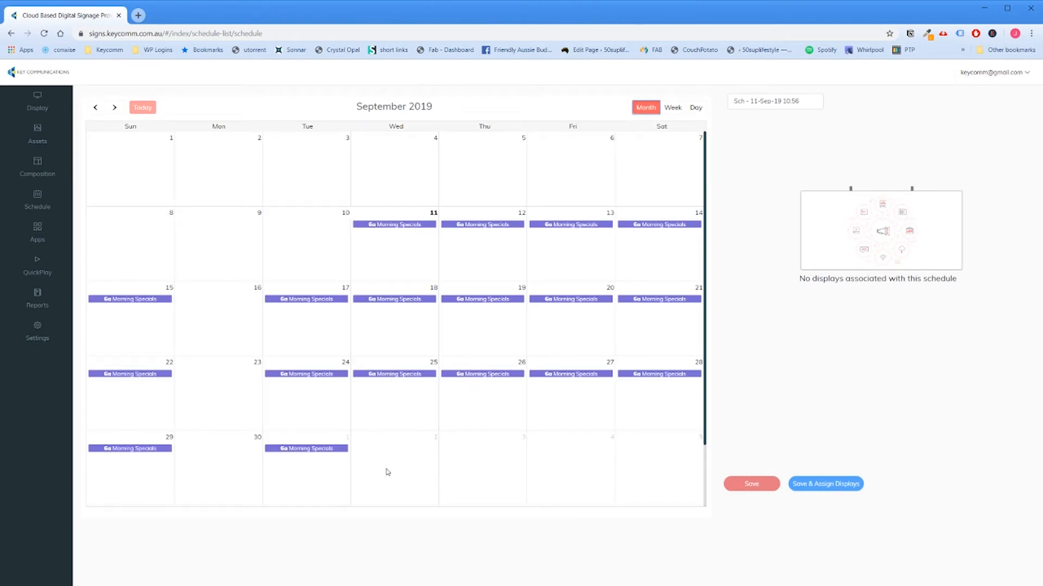
scroll(529, 357, down, 1)
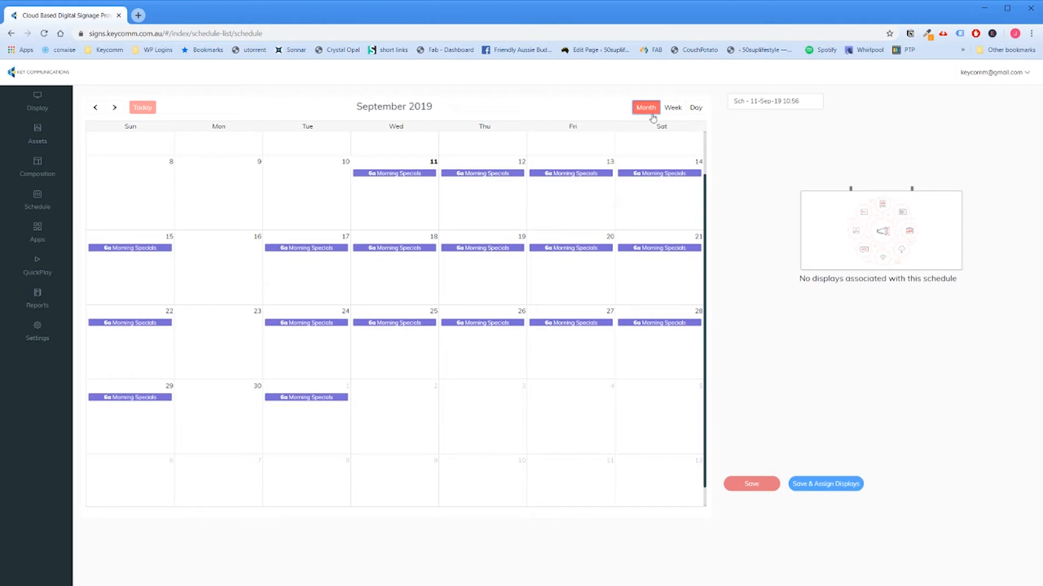
click(497, 268)
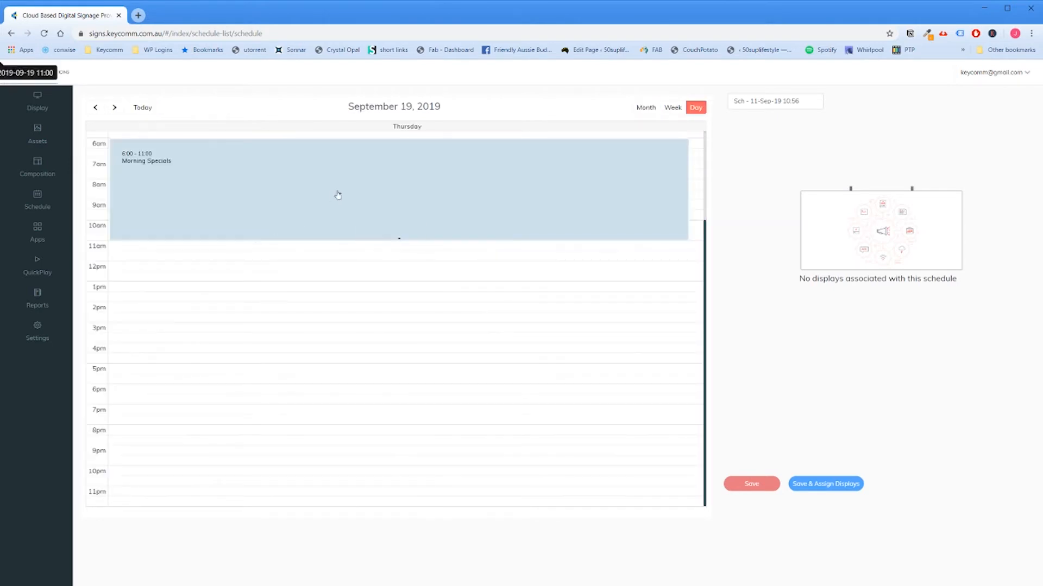
drag(134, 252, 149, 352)
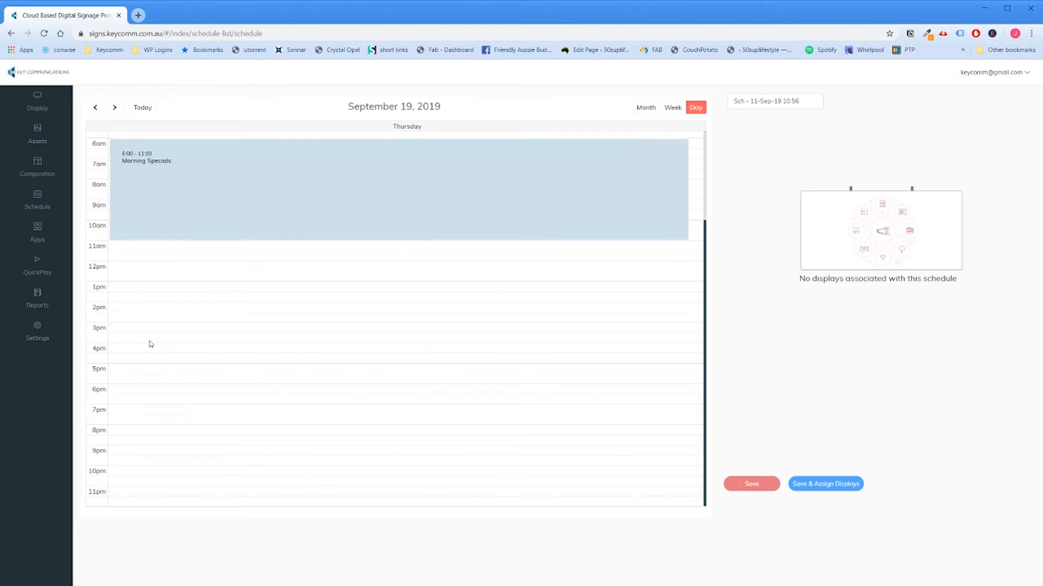
click(575, 152)
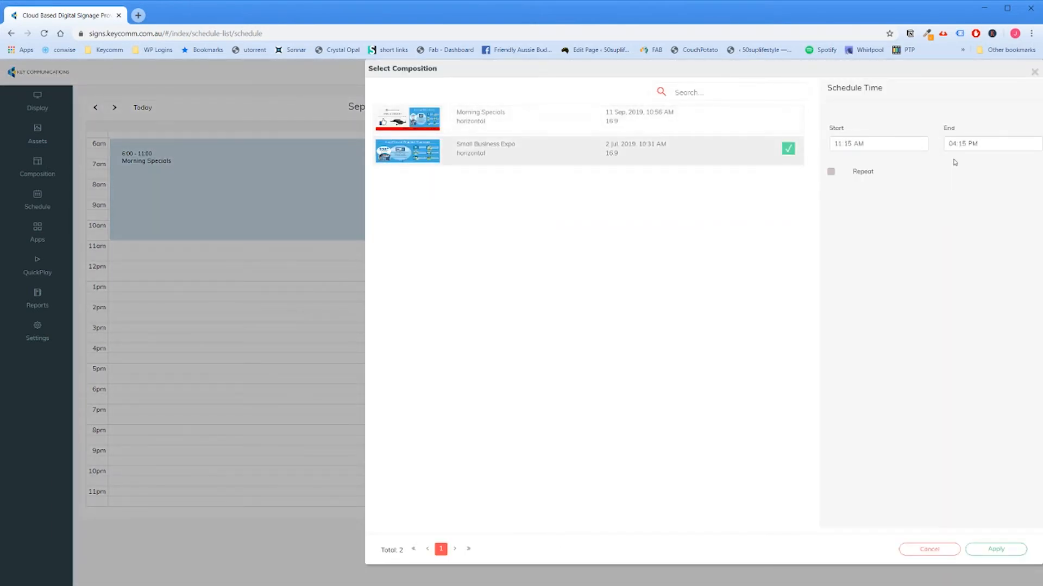
click(1008, 548)
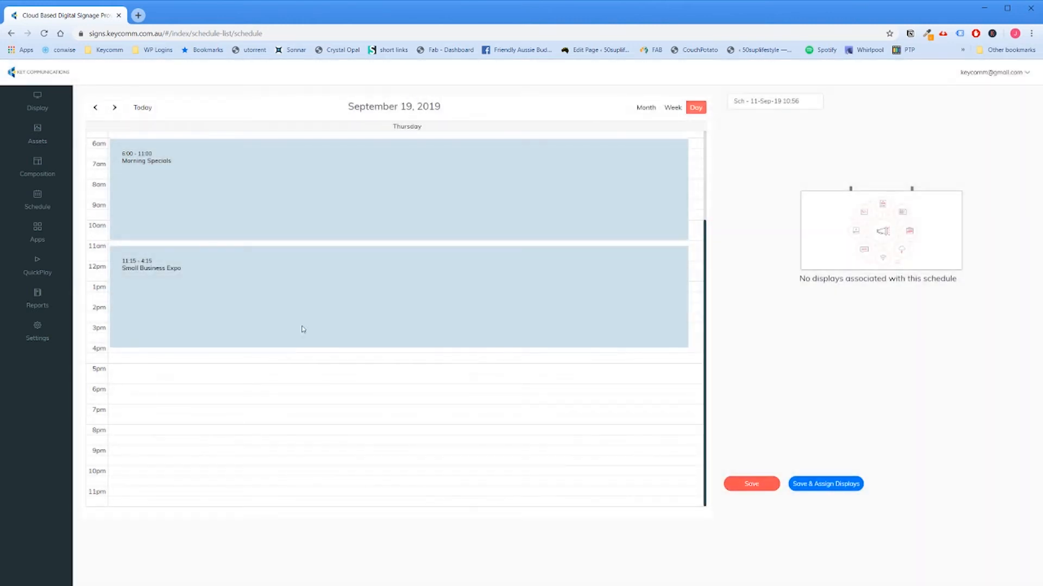
Step: Check the schedule by month, then save it and assign it to the Demo Screen display
click(646, 107)
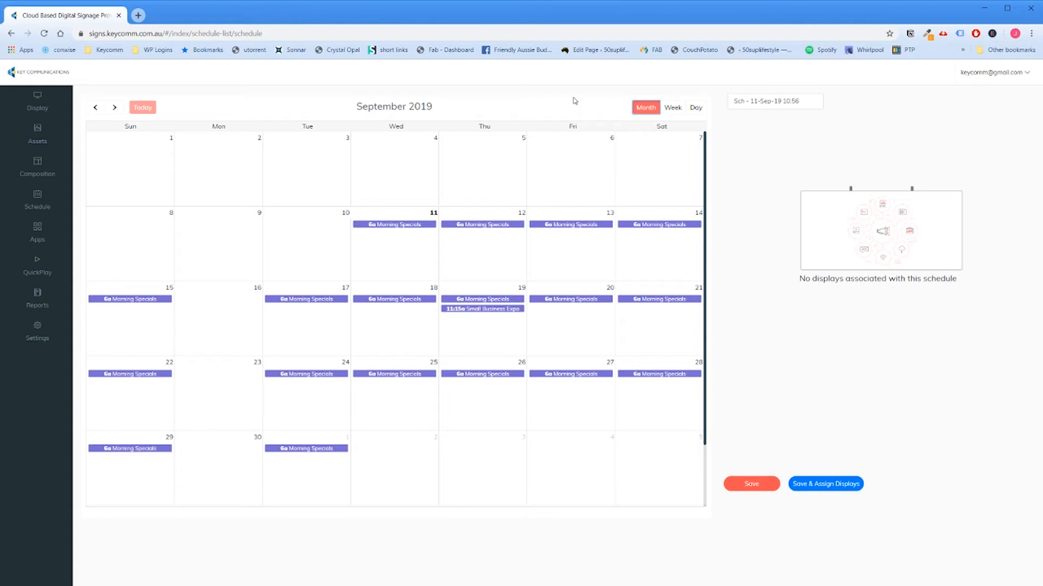
click(751, 484)
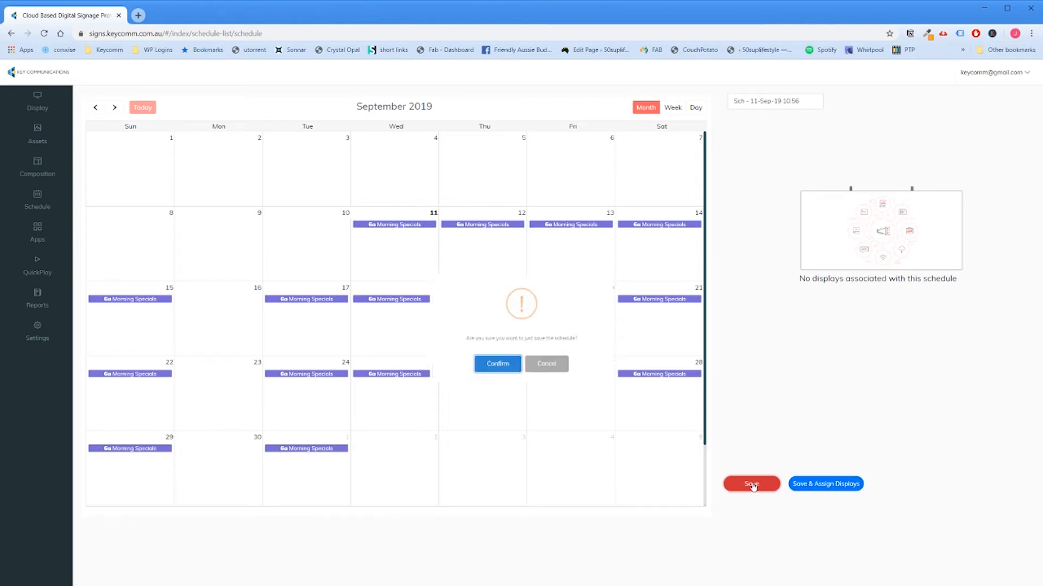
click(550, 380)
click(822, 486)
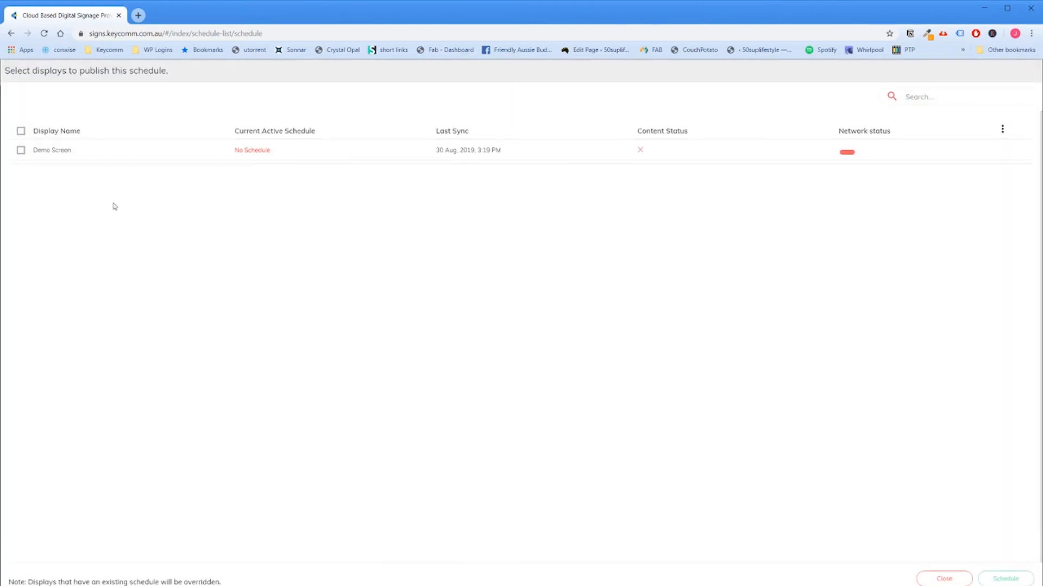
click(21, 152)
double_click(337, 2)
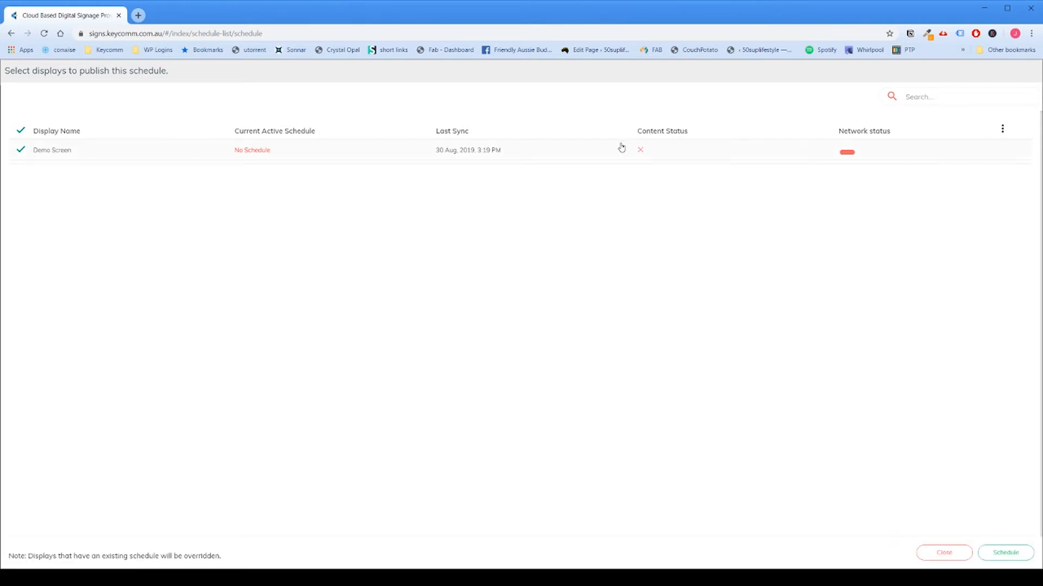
click(1004, 554)
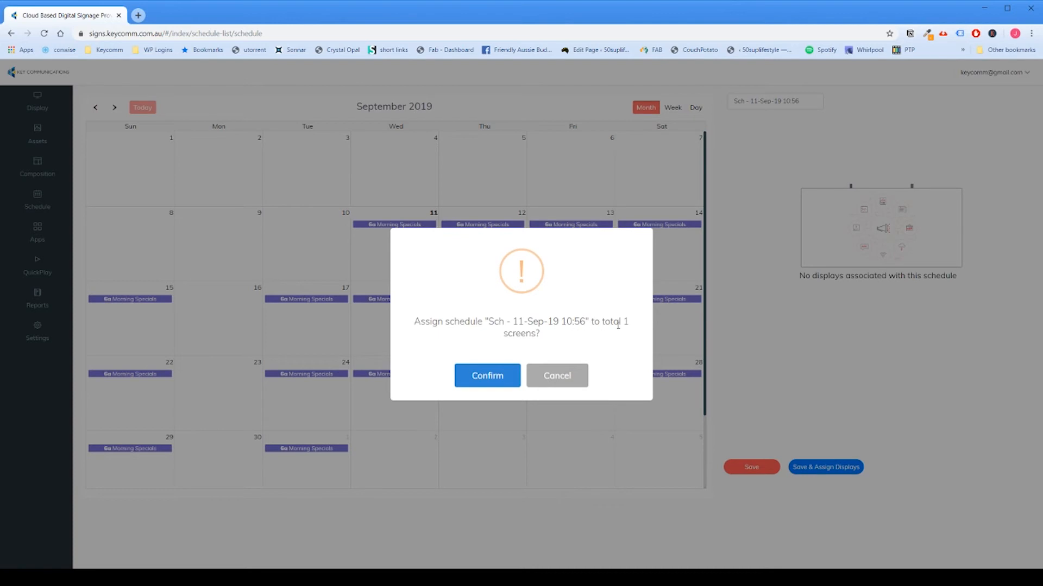
click(495, 375)
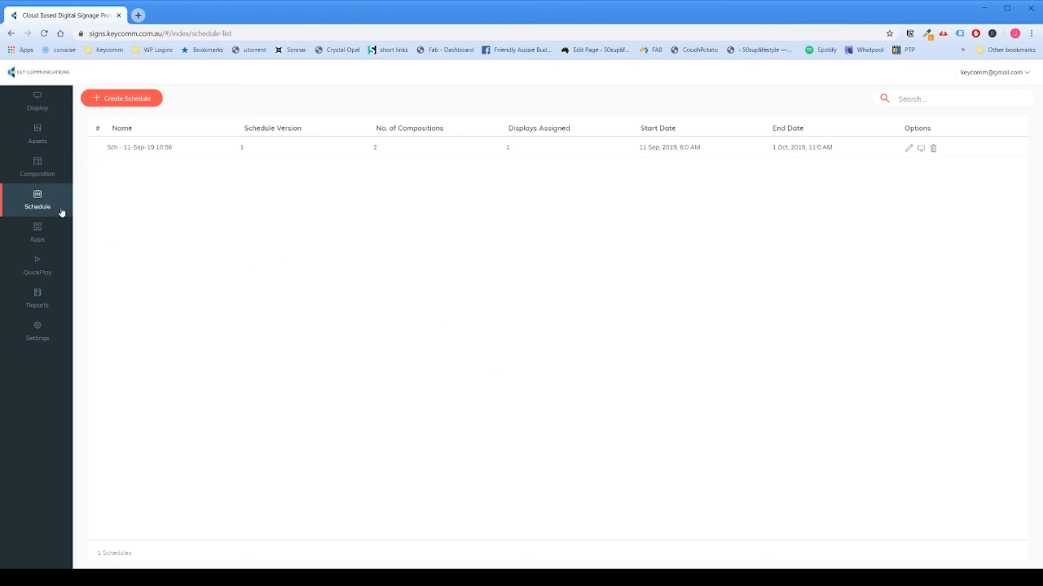
Step: View the Morning Specials composition's details in the list of compositions
click(33, 164)
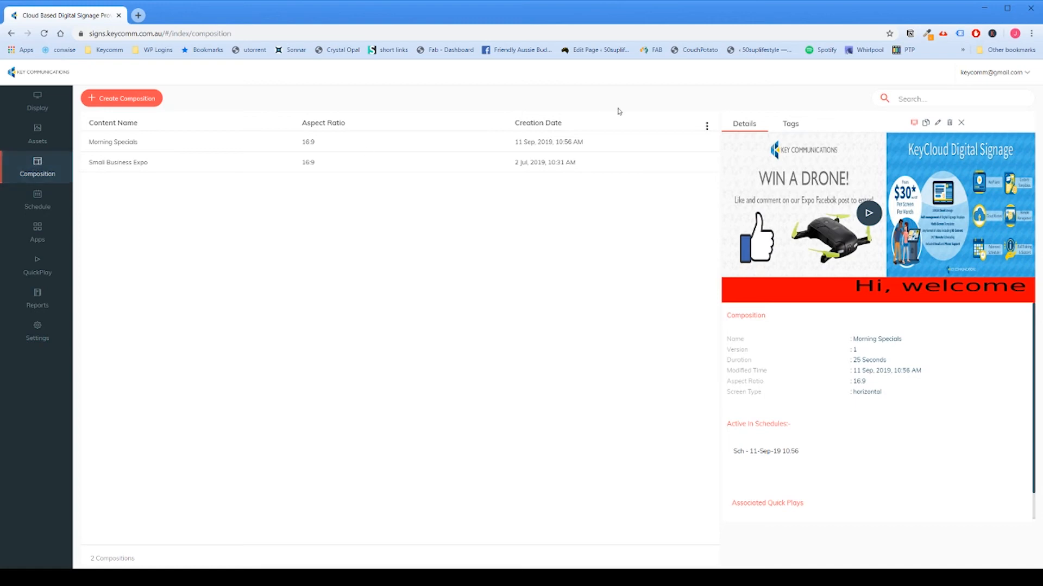
click(332, 150)
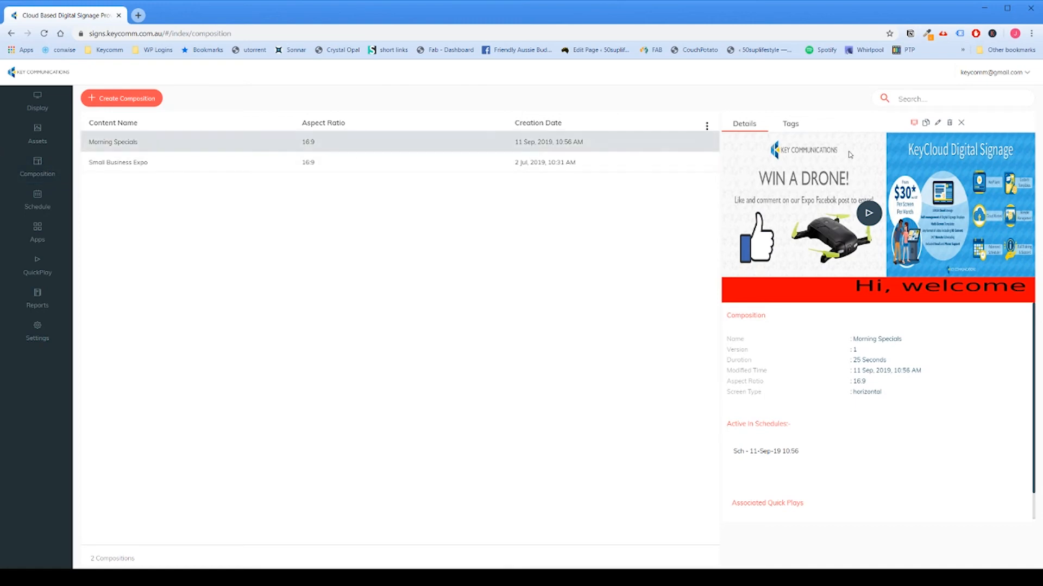
Step: Assign the Morning Specials composition as a quick play on Demo Screen for 60 minutes and confirm overriding its scheduled content
click(914, 124)
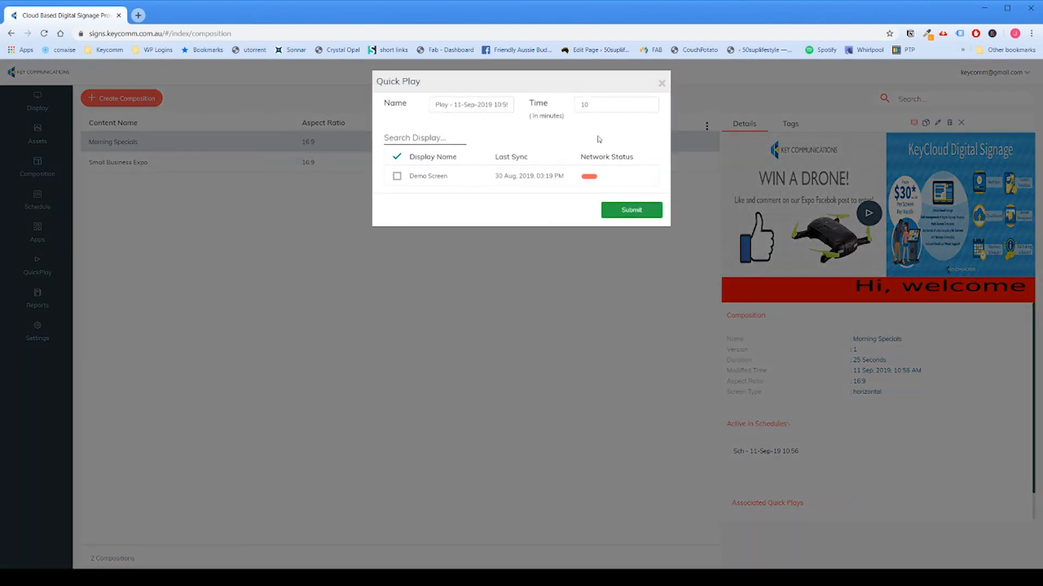
drag(597, 100, 566, 108)
text(60)
click(397, 176)
click(632, 210)
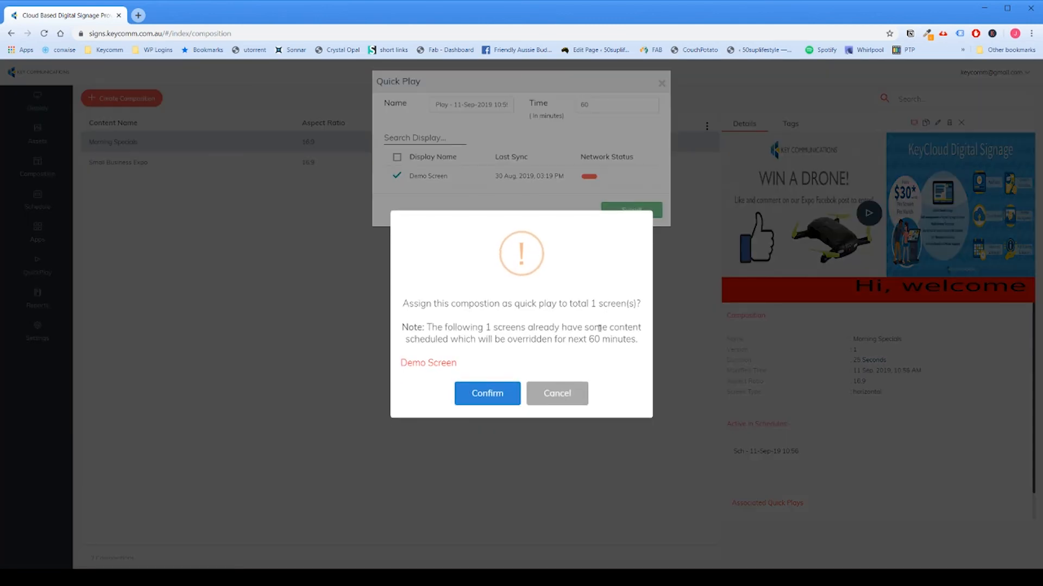
click(496, 392)
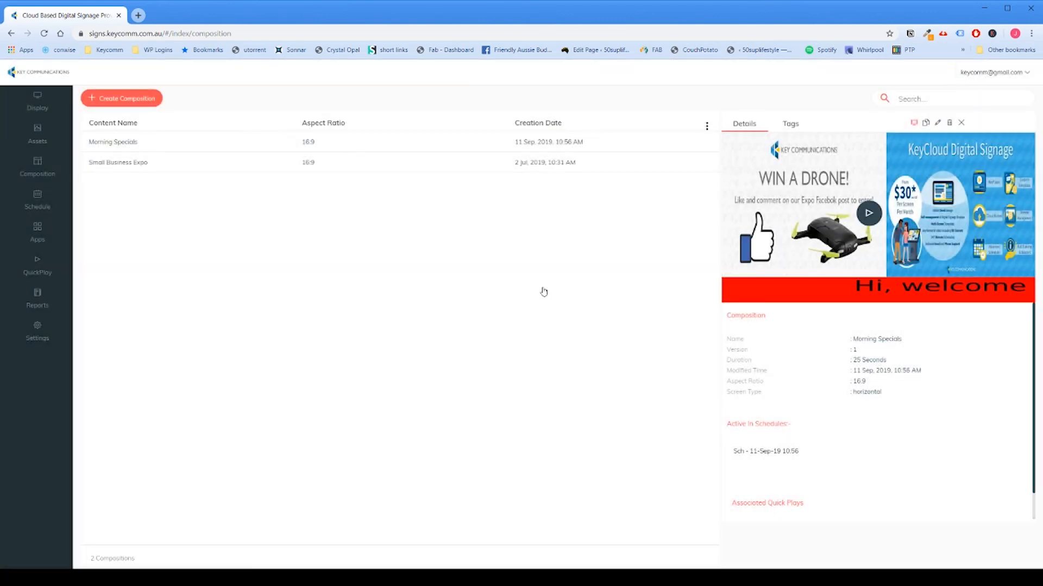
Step: Review the list of quick plays, the asset playback report and the default composition settings
click(50, 271)
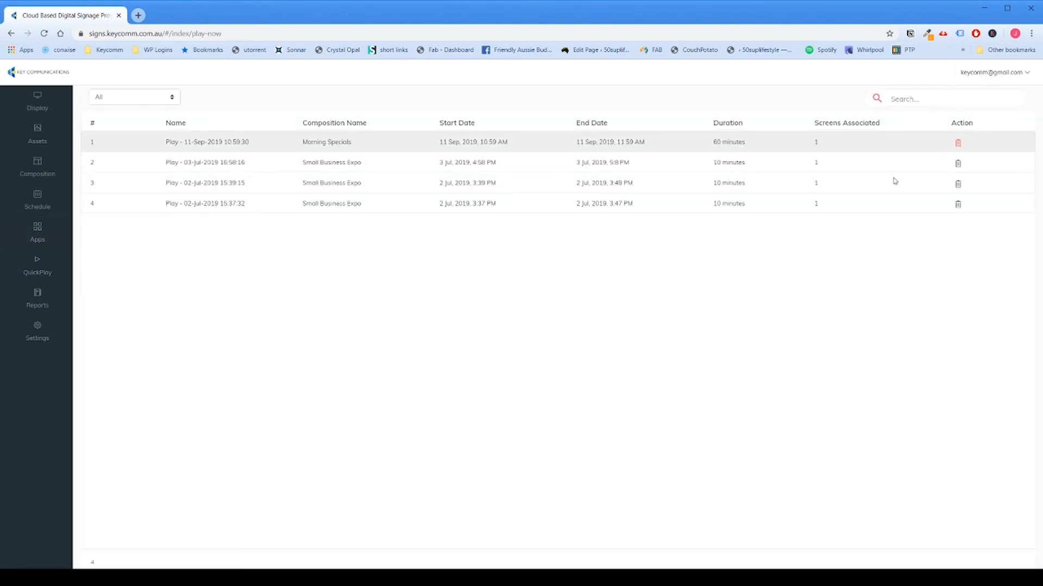
click(37, 302)
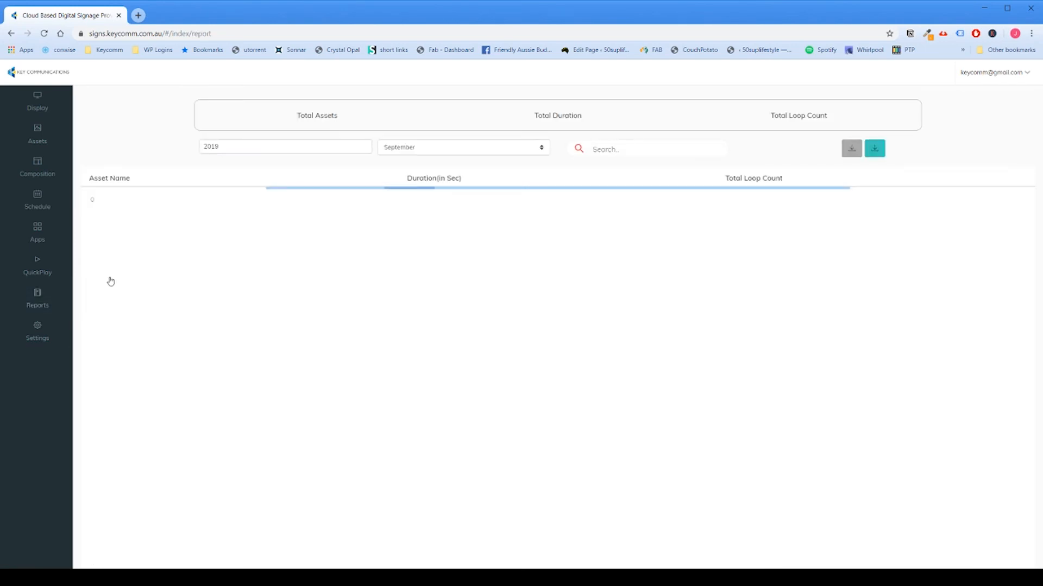
click(45, 345)
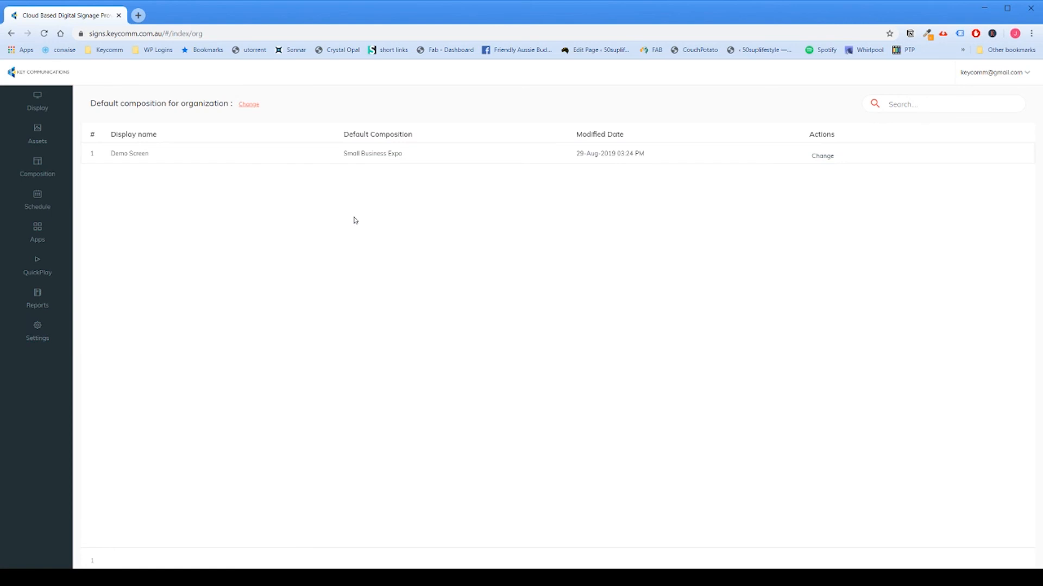
Step: Check the list of schedules and return to the displays overview
click(42, 200)
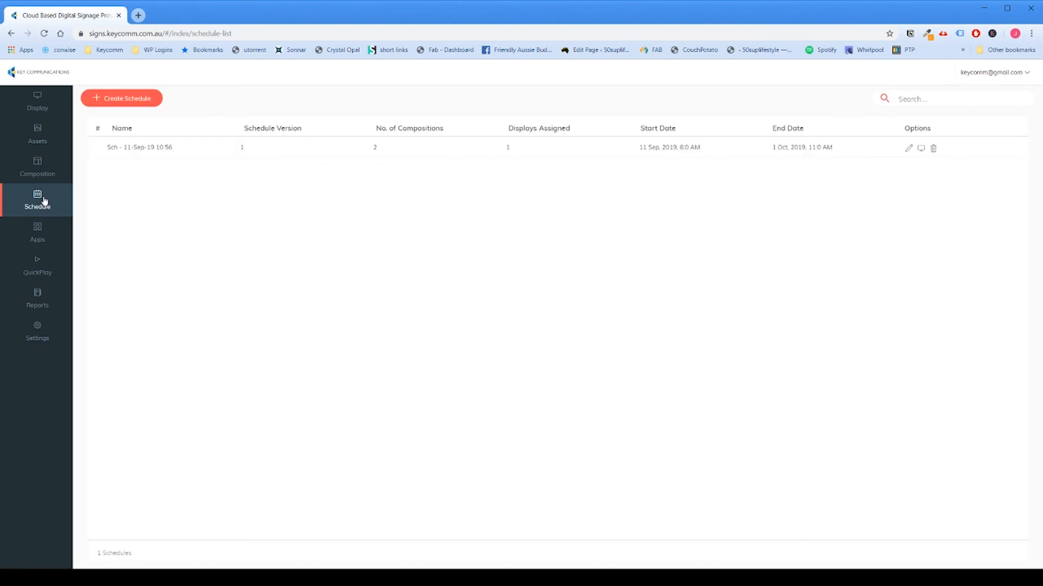
click(26, 121)
click(27, 114)
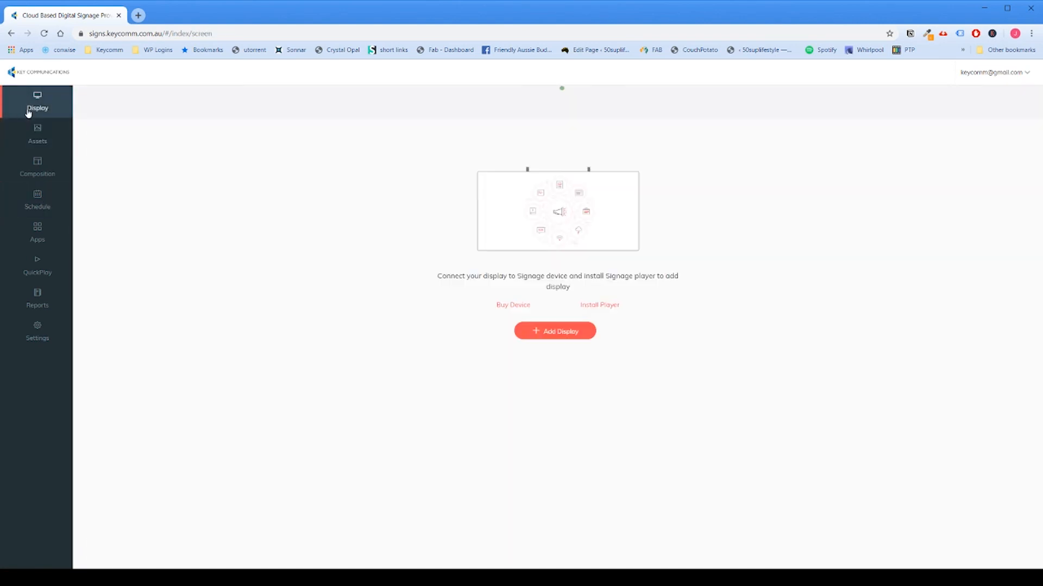